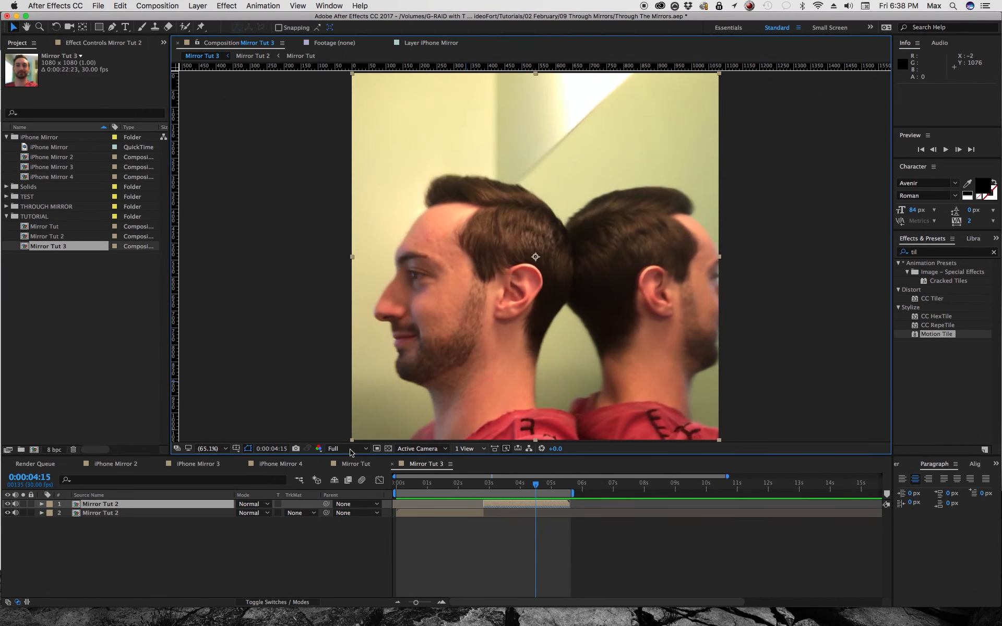
# Build a new composition from the iPhone Mirror footage and set the clip's In point at 18:10.
pyautogui.click(51, 147)
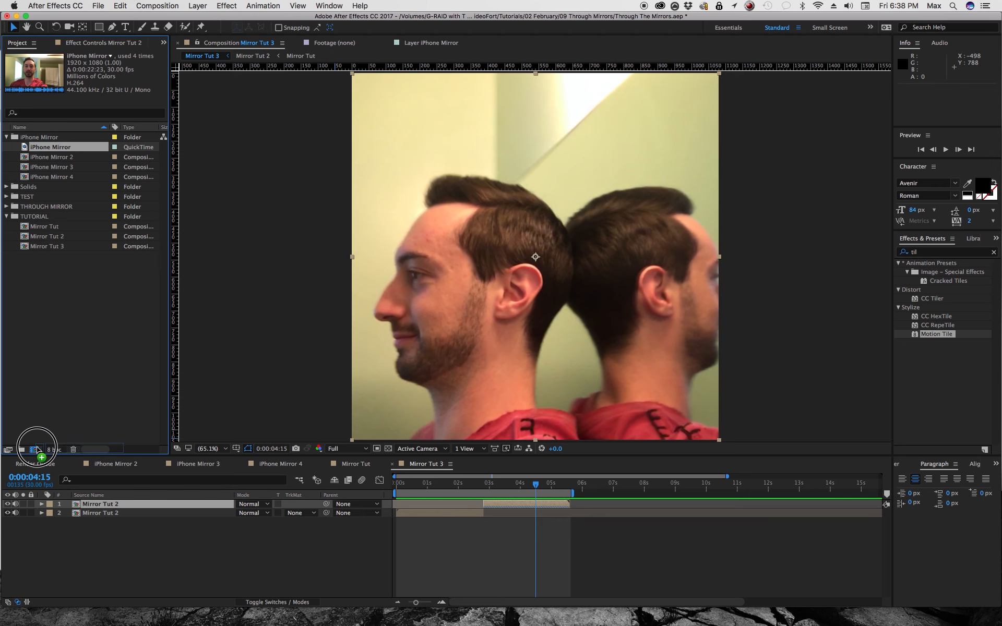
pyautogui.moveTo(24, 147); pyautogui.dragTo(36, 450)
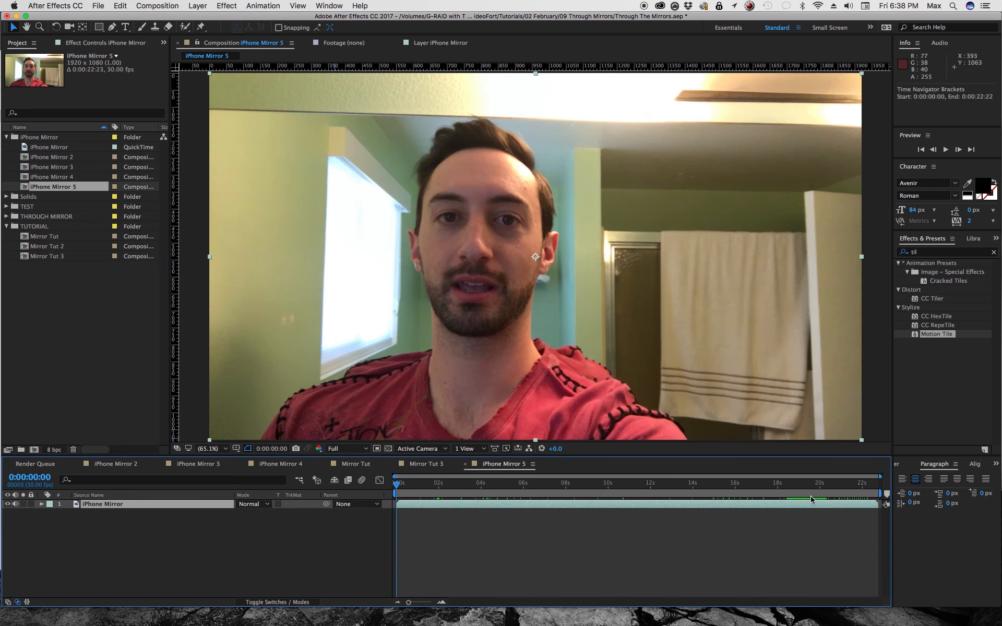
pyautogui.moveTo(787, 484); pyautogui.dragTo(784, 479)
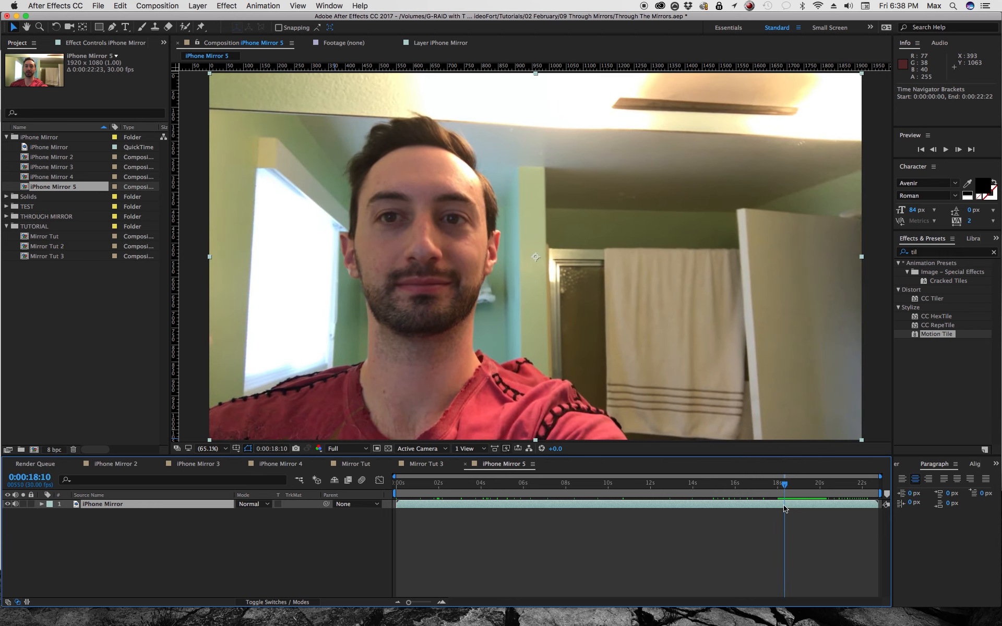
pyautogui.doubleClick(785, 508)
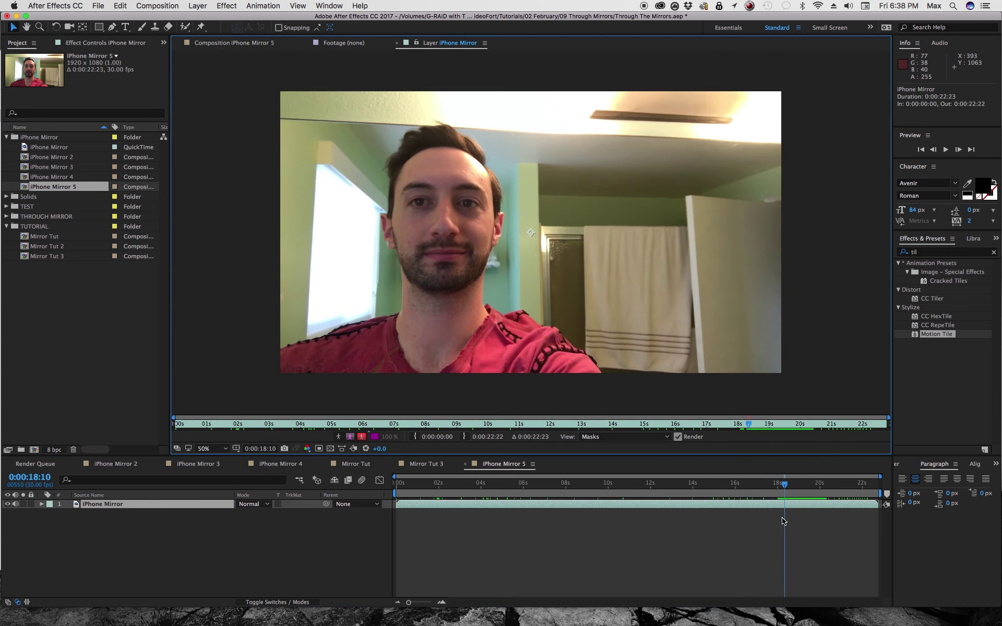
pyautogui.click(415, 437)
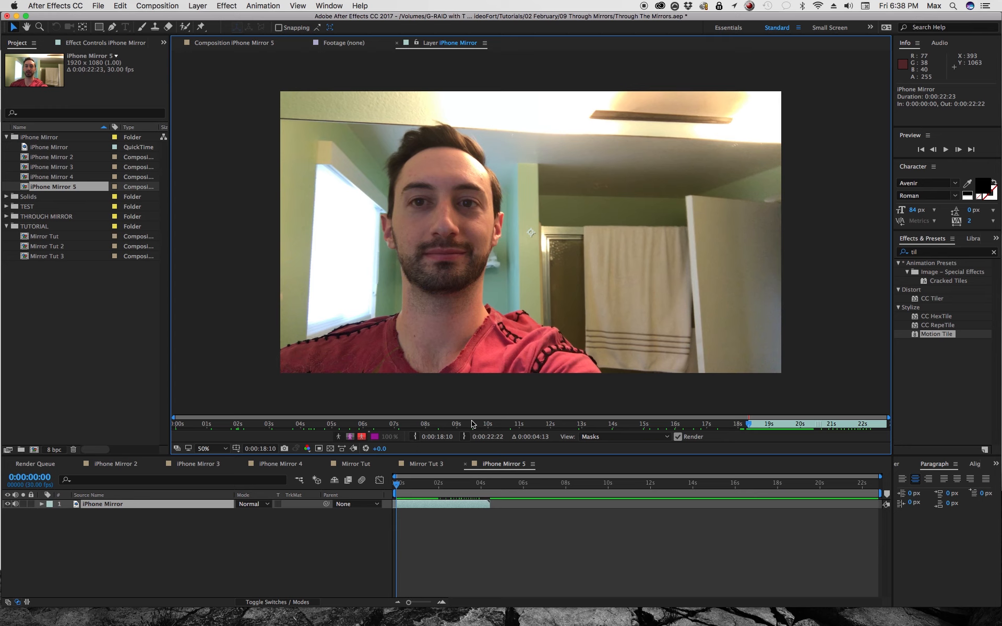
# Scrub toward the end of the pass-through and preview the trimmed clip.
pyautogui.moveTo(749, 424); pyautogui.dragTo(800, 424)
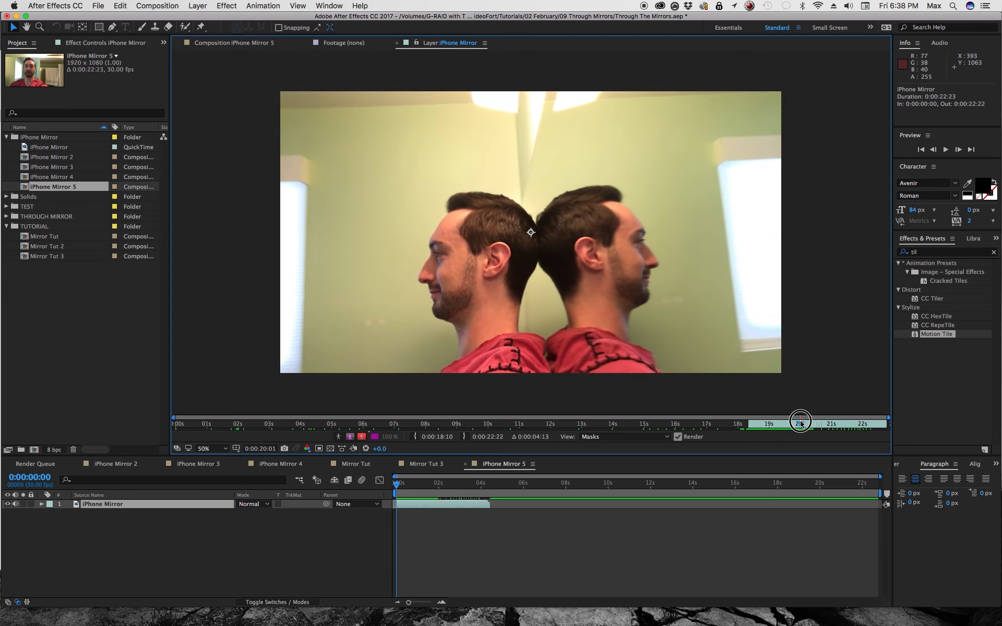
pyautogui.moveTo(800, 424); pyautogui.dragTo(809, 424)
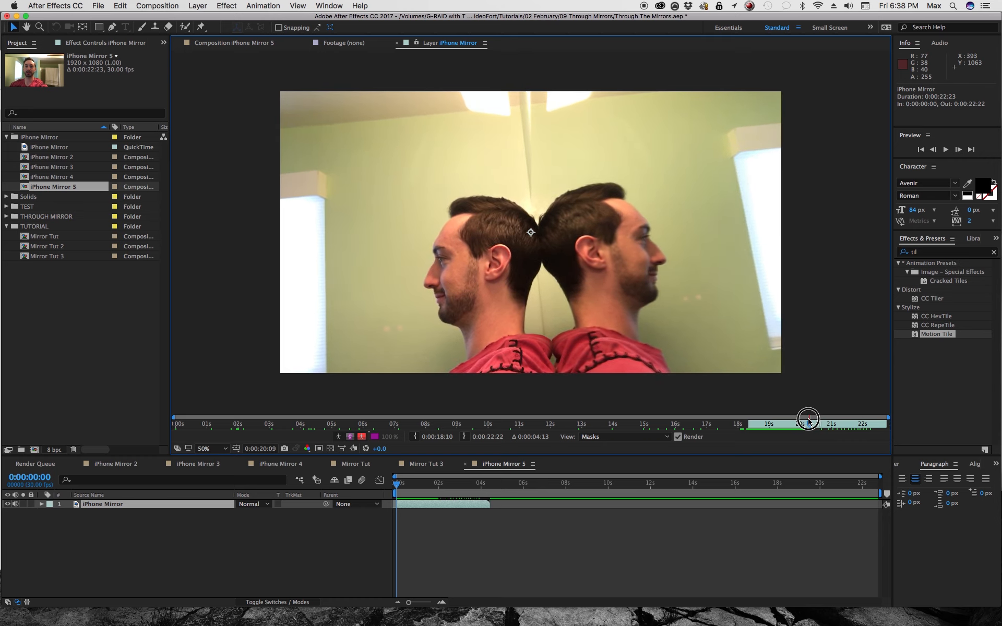
pyautogui.press('space')
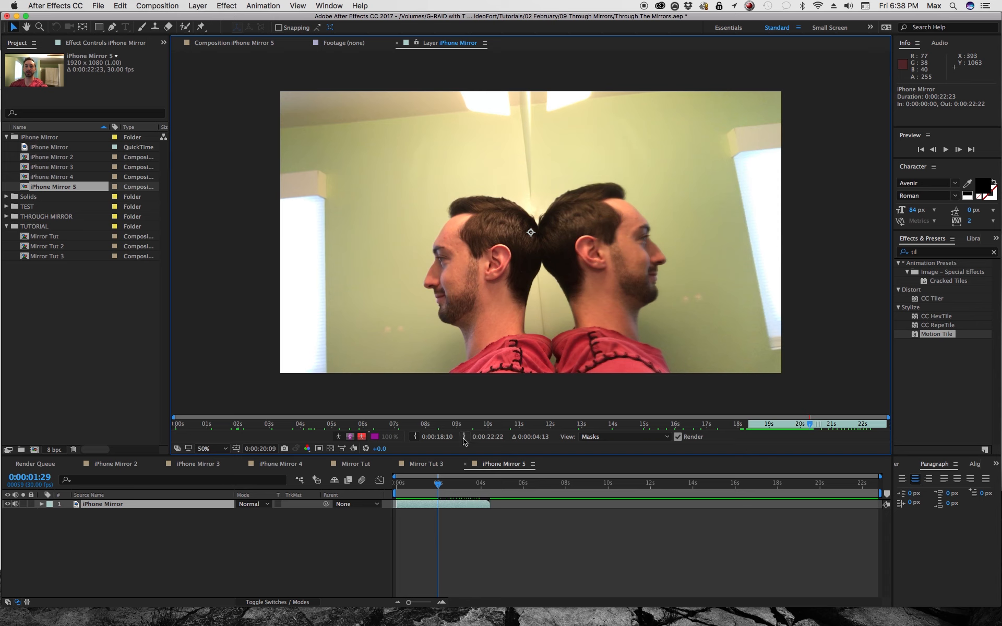
# Set the Out point two seconds after the start, return to iPhone Mirror 5 and duplicate the layer.
pyautogui.click(464, 437)
pyautogui.click(234, 42)
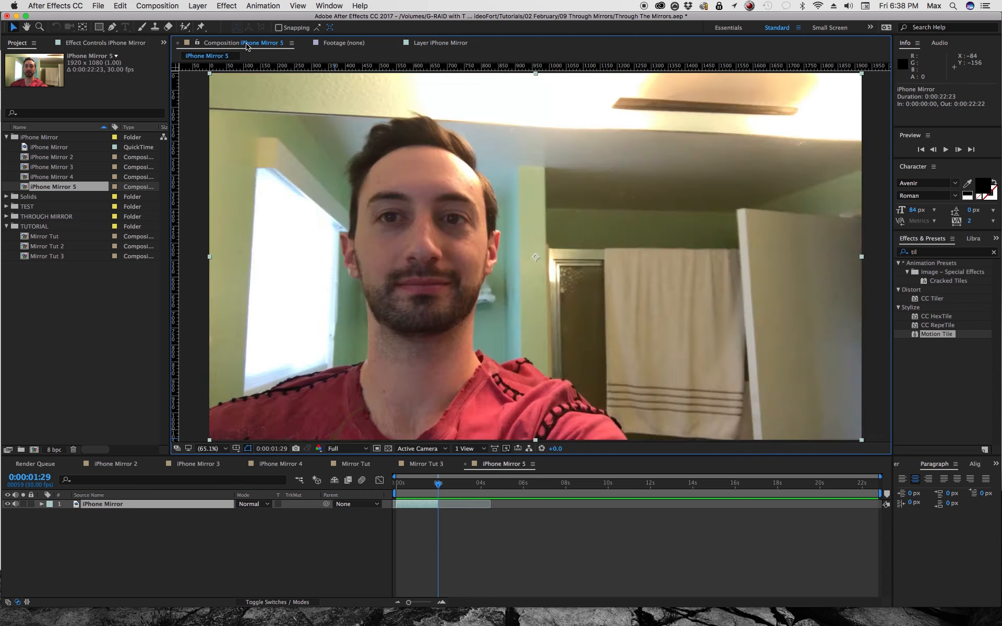
pyautogui.moveTo(438, 487); pyautogui.dragTo(396, 484)
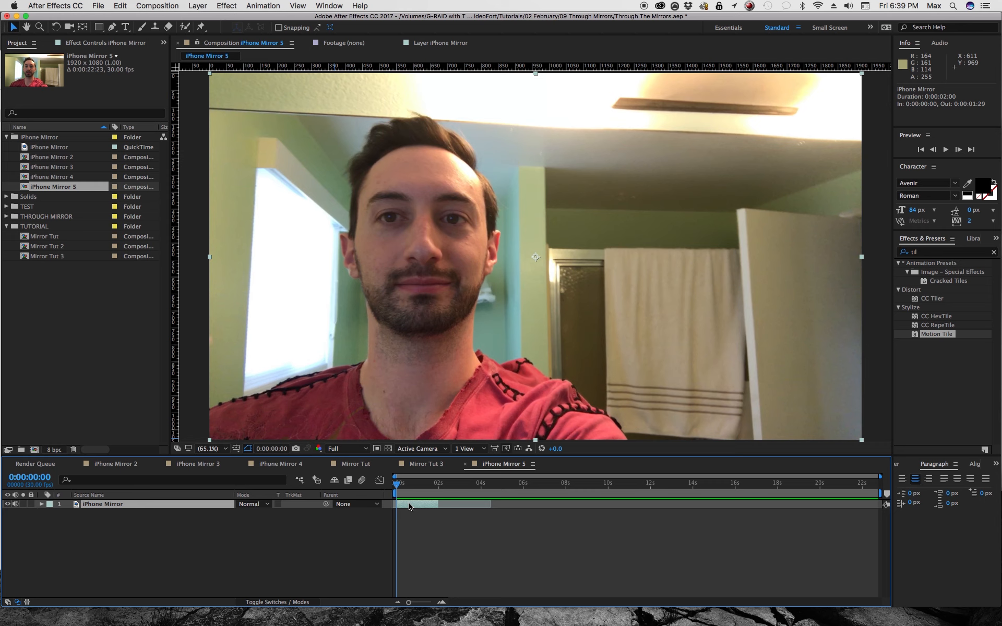
pyautogui.press('super+d')
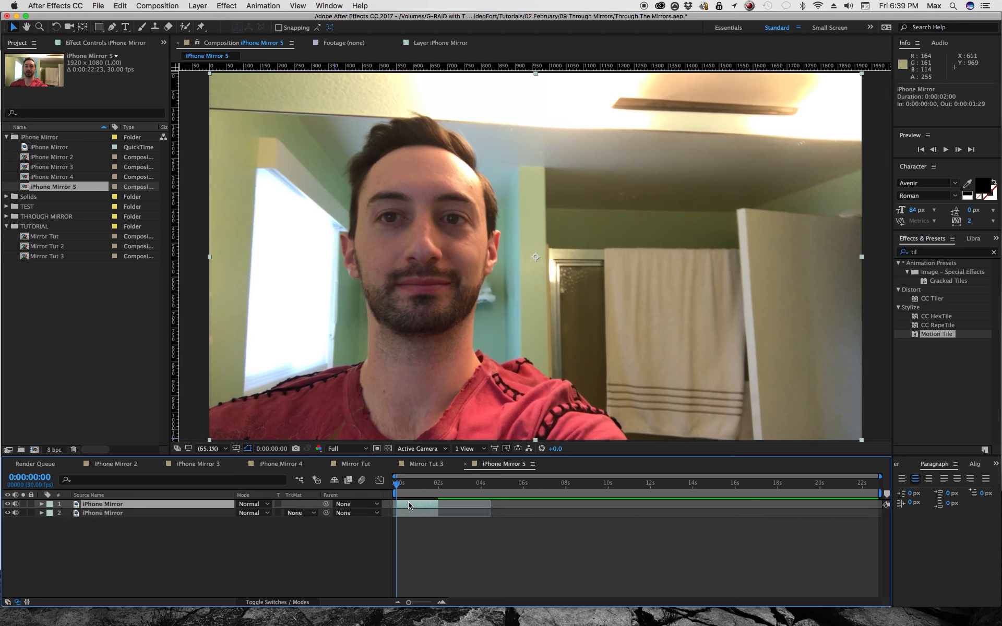
# Slide the copy to start at 2:00, time-reverse it and scrub across the join.
pyautogui.moveTo(408, 504); pyautogui.dragTo(446, 502)
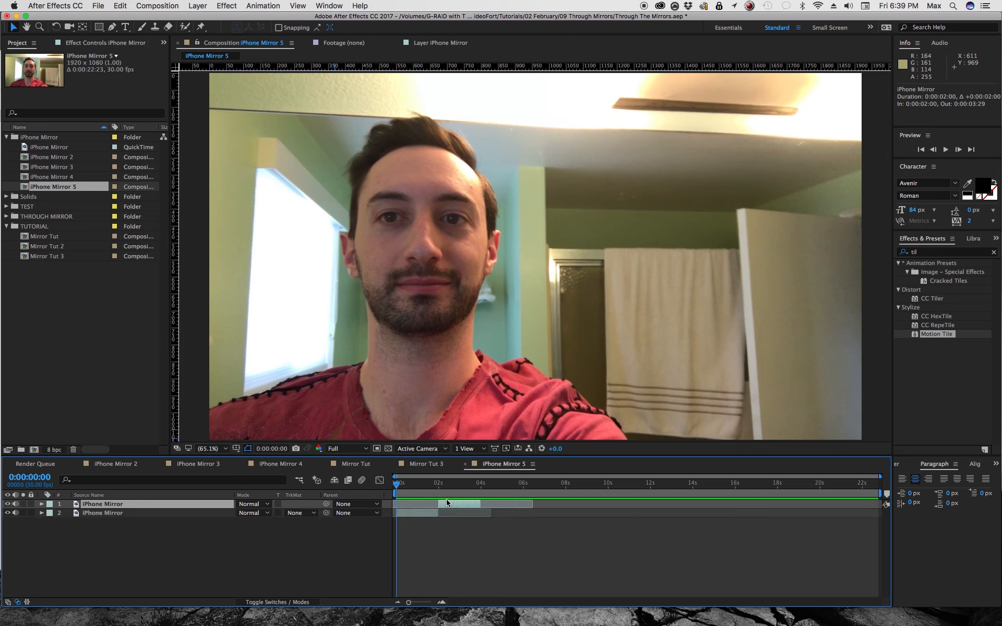
pyautogui.moveTo(430, 484)
pyautogui.mouseDown()
pyautogui.moveTo(440, 484)
pyautogui.moveTo(410, 493)
pyautogui.moveTo(443, 492)
pyautogui.mouseUp()
pyautogui.rightClick(452, 507)
pyautogui.moveTo(479, 297)
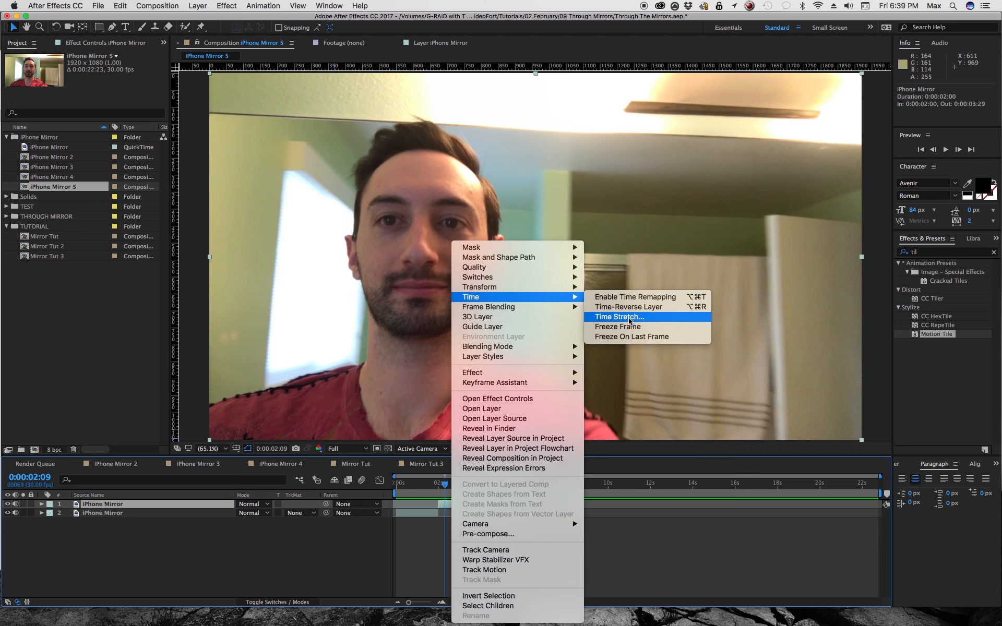
pyautogui.click(635, 309)
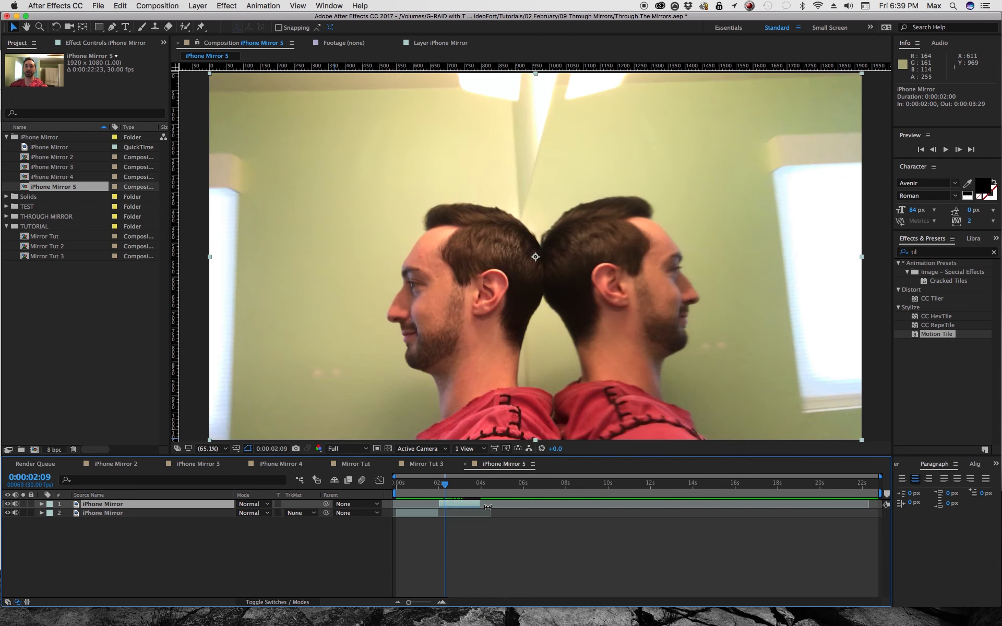
pyautogui.moveTo(444, 484)
pyautogui.mouseDown()
pyautogui.moveTo(462, 483)
pyautogui.moveTo(424, 495)
pyautogui.moveTo(444, 491)
pyautogui.mouseUp()
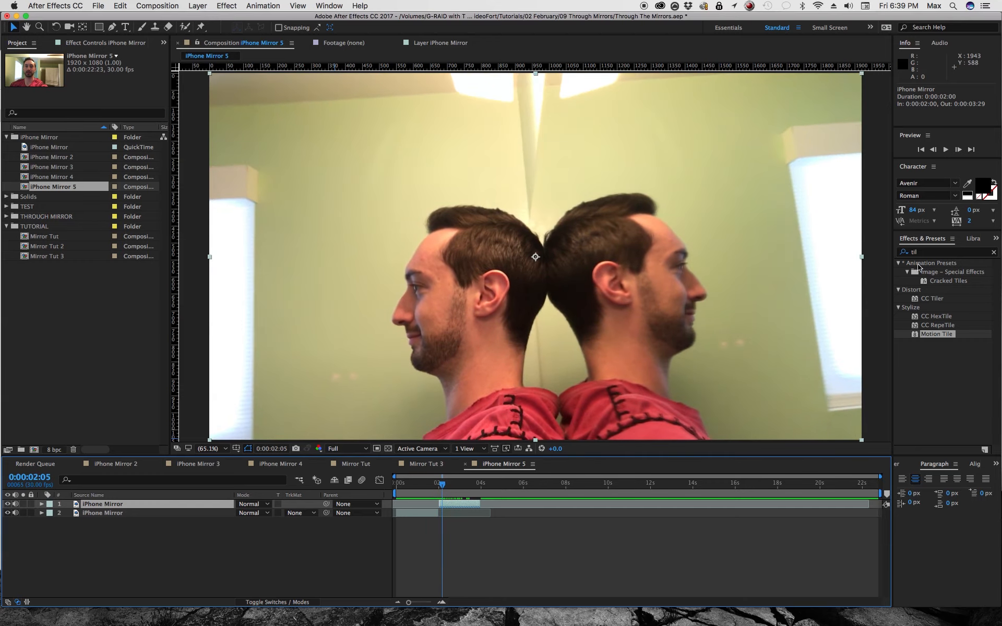
# Search Effects & Presets for 'flop' and apply the Flop preset to the top copy.
pyautogui.click(992, 256)
pyautogui.click(994, 253)
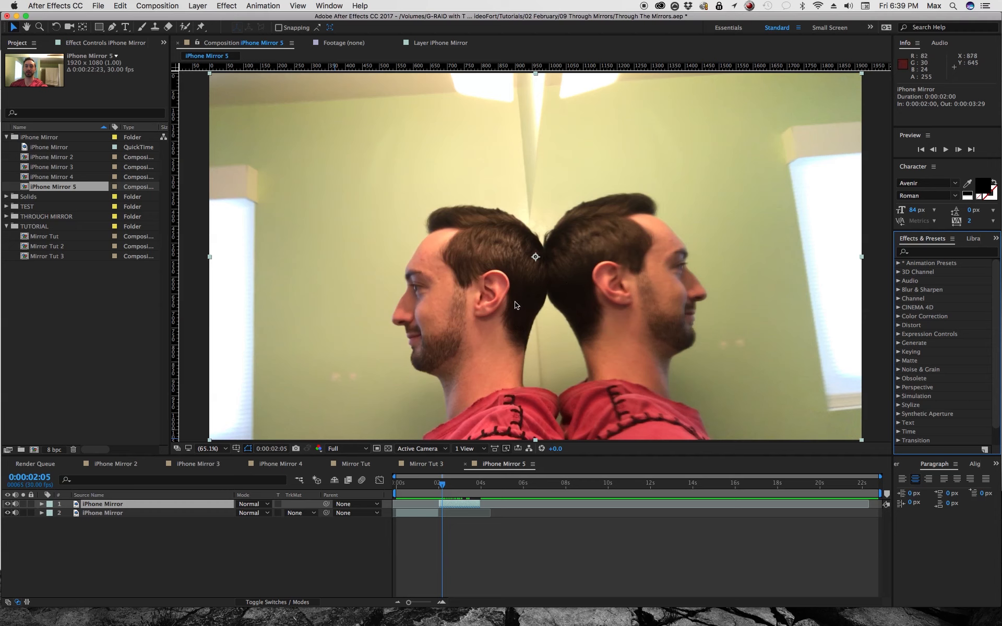
pyautogui.click(922, 252)
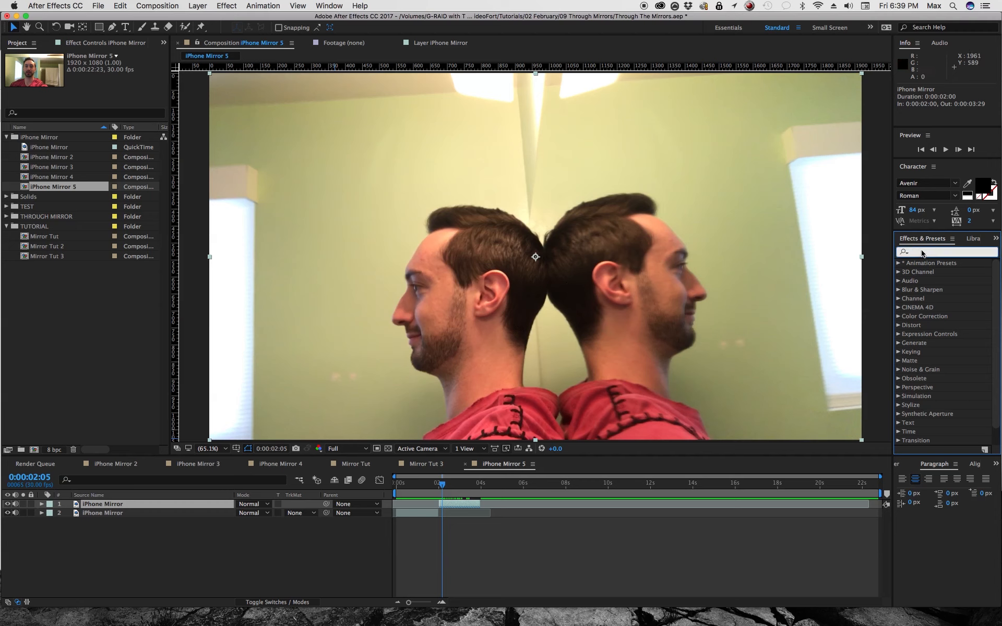
pyautogui.write('flop')
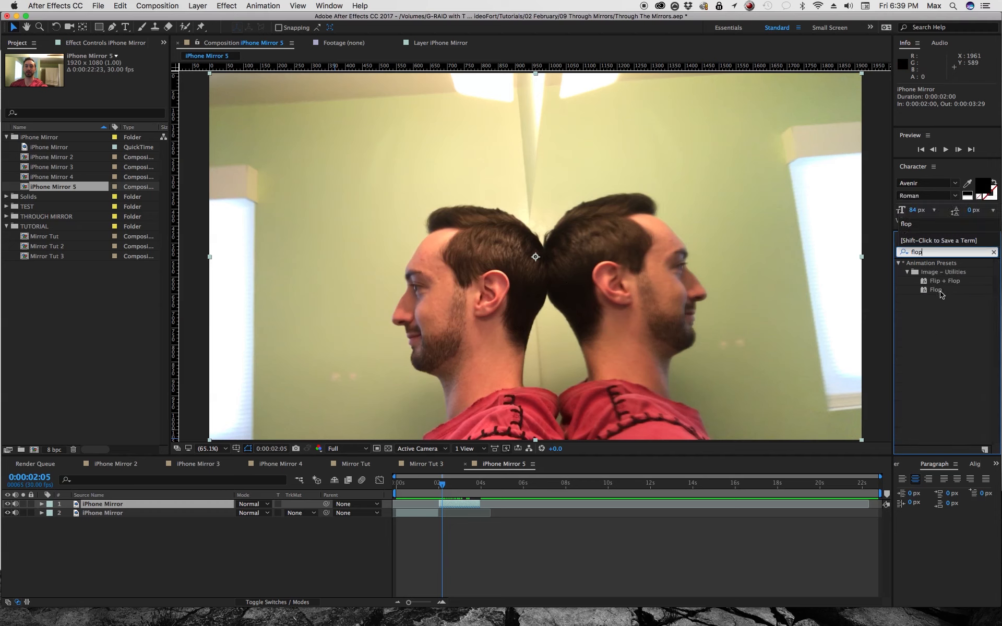
pyautogui.moveTo(940, 290); pyautogui.dragTo(465, 507)
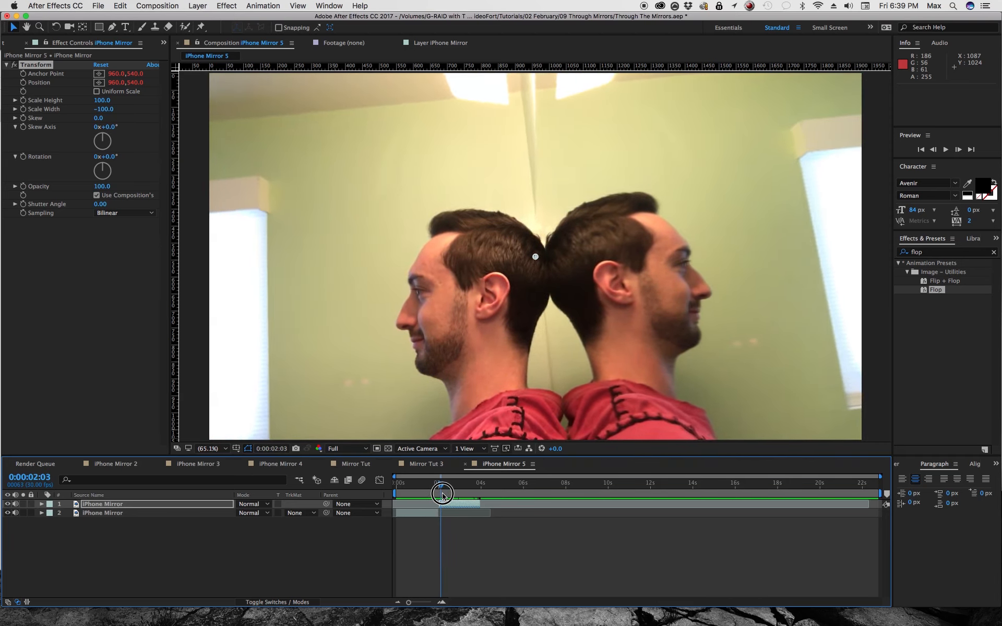
# Zoom the timeline to single frames and nudge the top copy one frame earlier.
pyautogui.moveTo(436, 495); pyautogui.dragTo(439, 492)
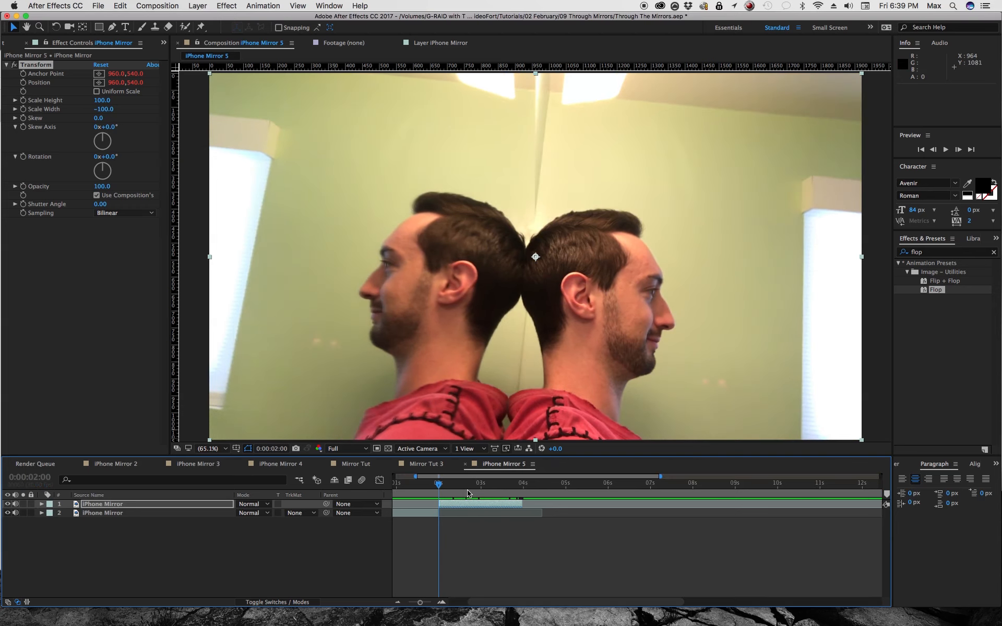
pyautogui.press('=')
pyautogui.press('=')
pyautogui.press('=')
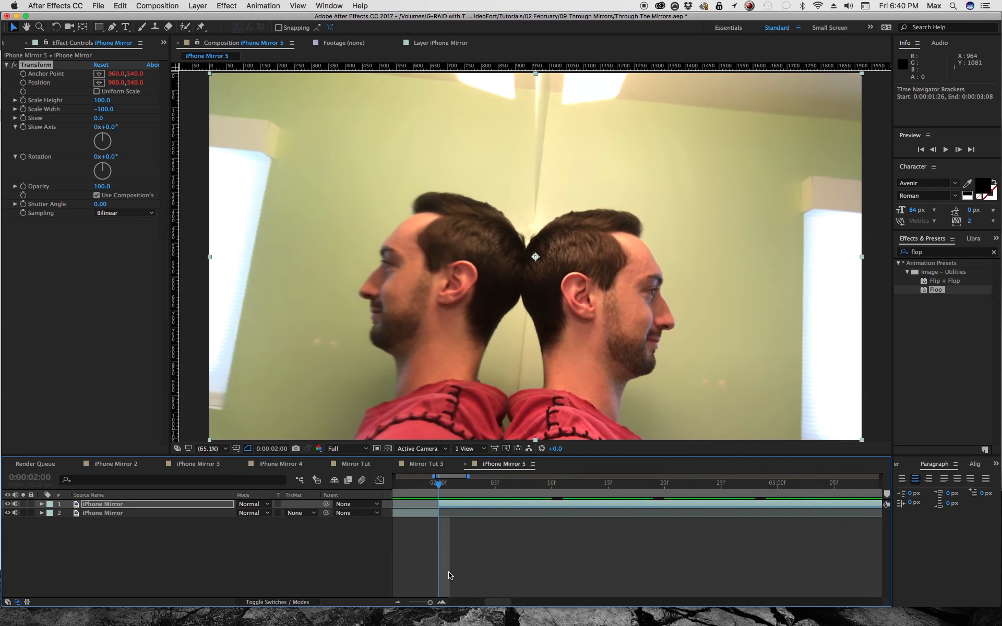
pyautogui.click(443, 505)
pyautogui.moveTo(441, 505); pyautogui.dragTo(438, 505)
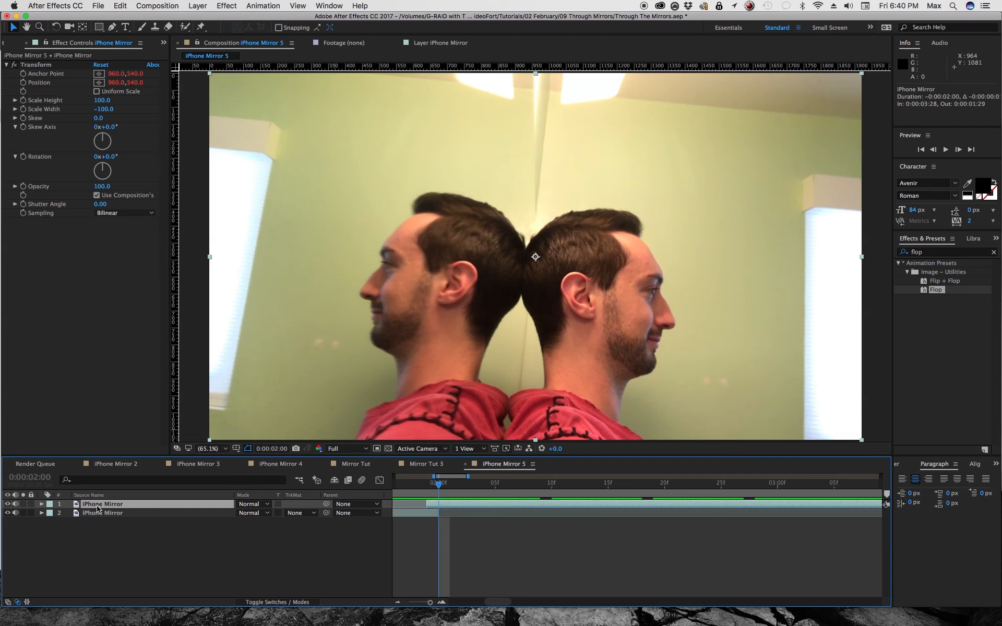
# Reveal the top copy's Opacity and set it to 50%.
pyautogui.press('t')
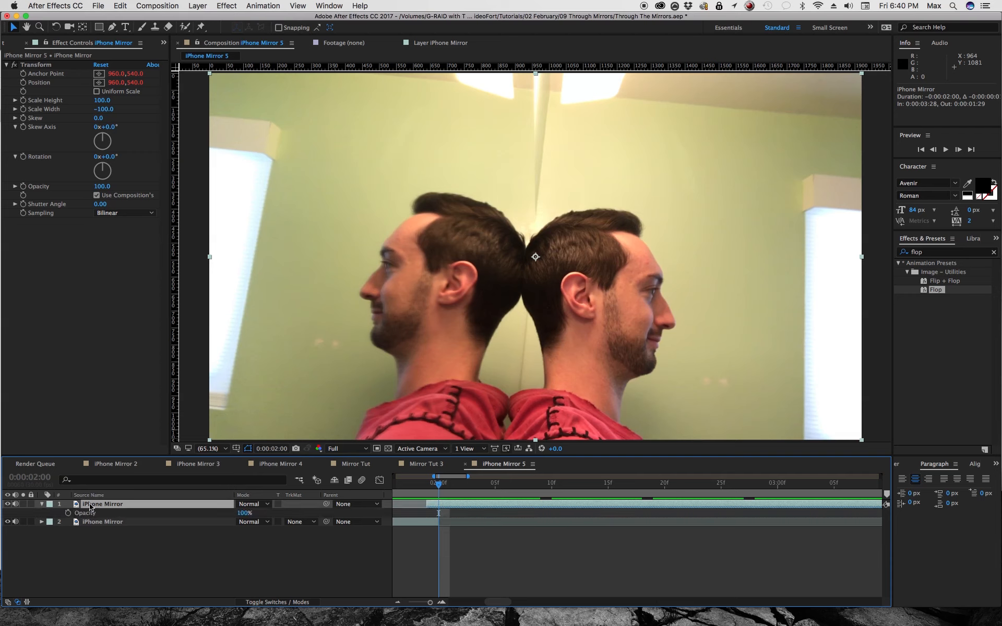
pyautogui.click(248, 514)
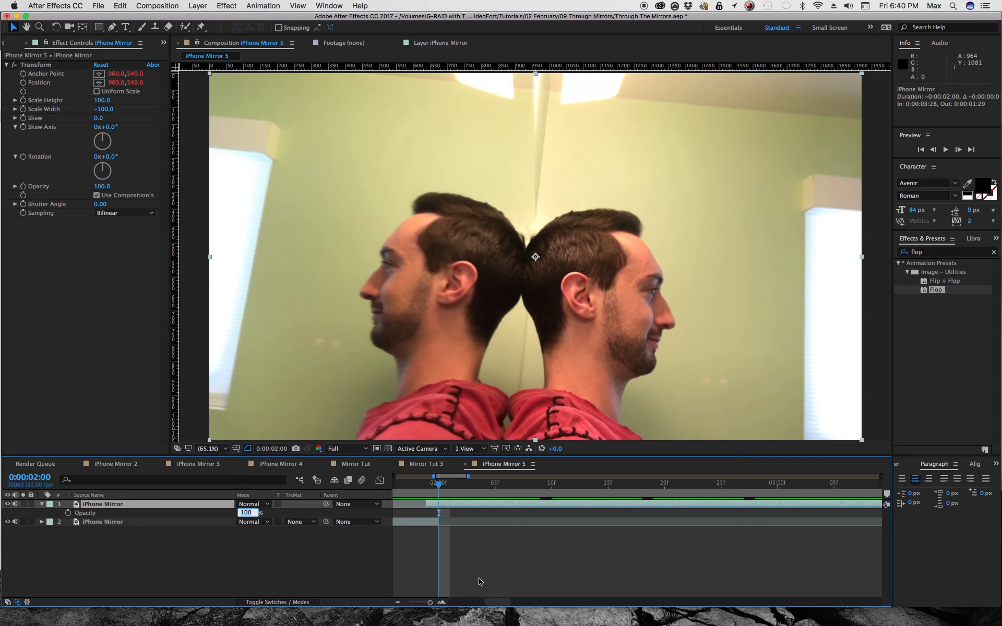
pyautogui.write('50')
# Confirm 50% opacity, then tilt the top copy and slide it right toward the original head.
pyautogui.press('Return')
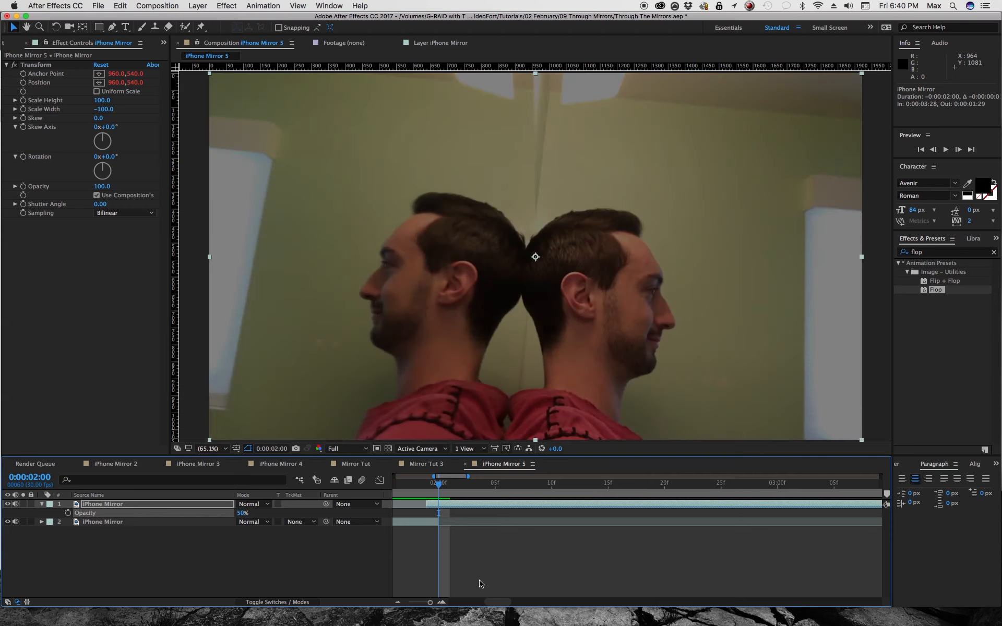
pyautogui.moveTo(435, 483); pyautogui.dragTo(428, 482)
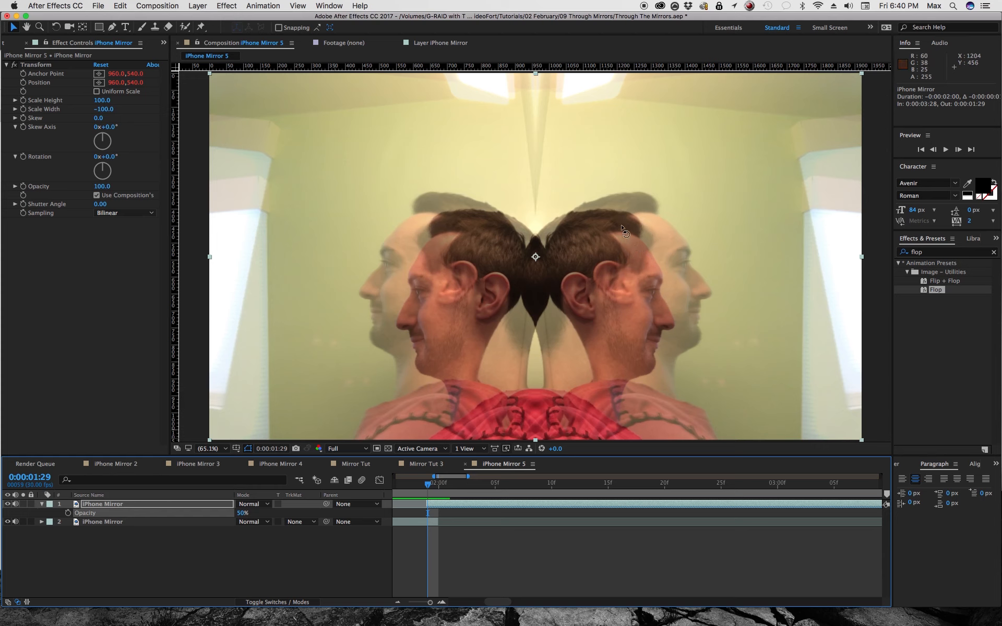
pyautogui.press('w')
pyautogui.moveTo(623, 228); pyautogui.dragTo(637, 216)
pyautogui.press('v')
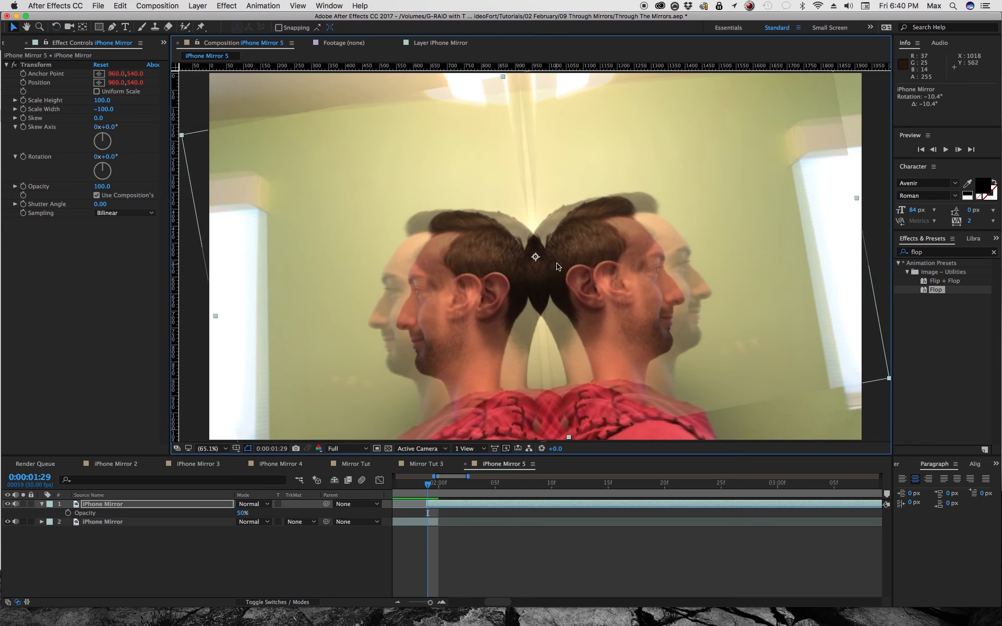
pyautogui.moveTo(554, 266); pyautogui.dragTo(633, 266)
# Fine-tune rotation and nudge the top copy until the heads align.
pyautogui.press('w')
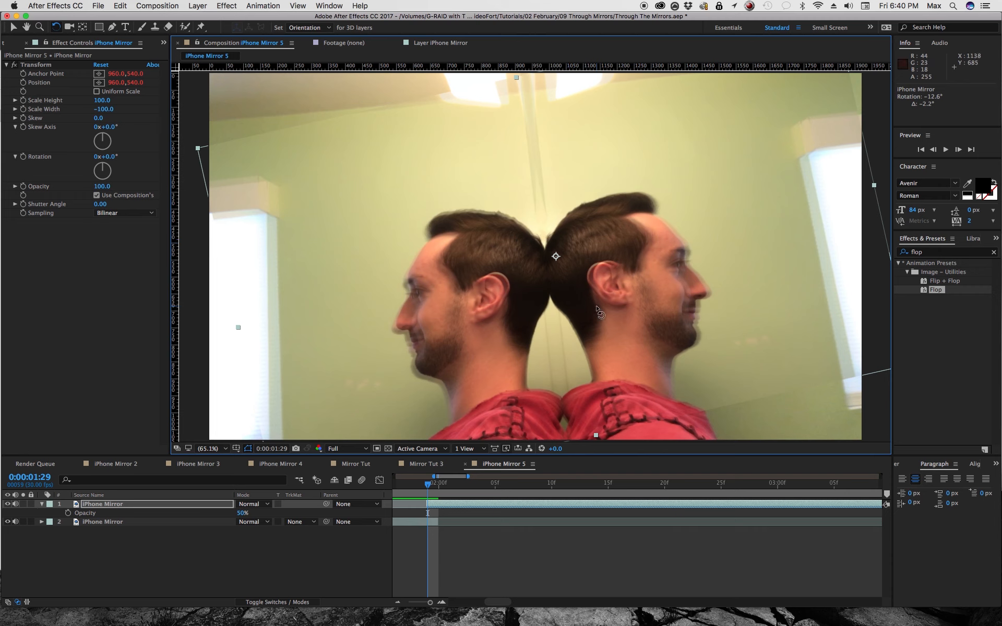
pyautogui.press('v')
pyautogui.moveTo(605, 314); pyautogui.dragTo(606, 313)
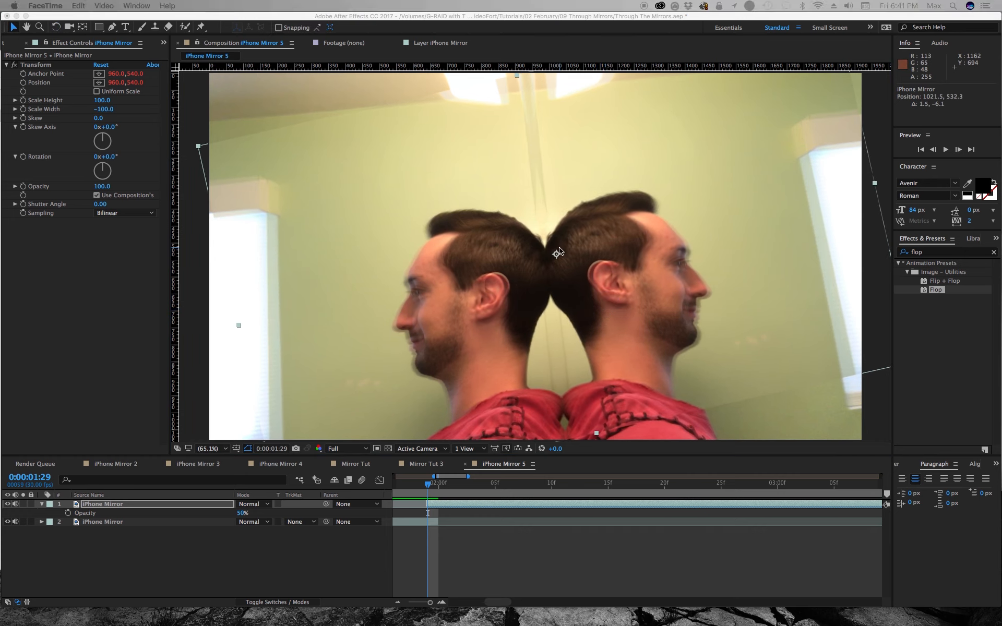
# Return the top layer's Opacity to 100% and slide its bar to start at 0:00:02:00.
pyautogui.click(565, 180)
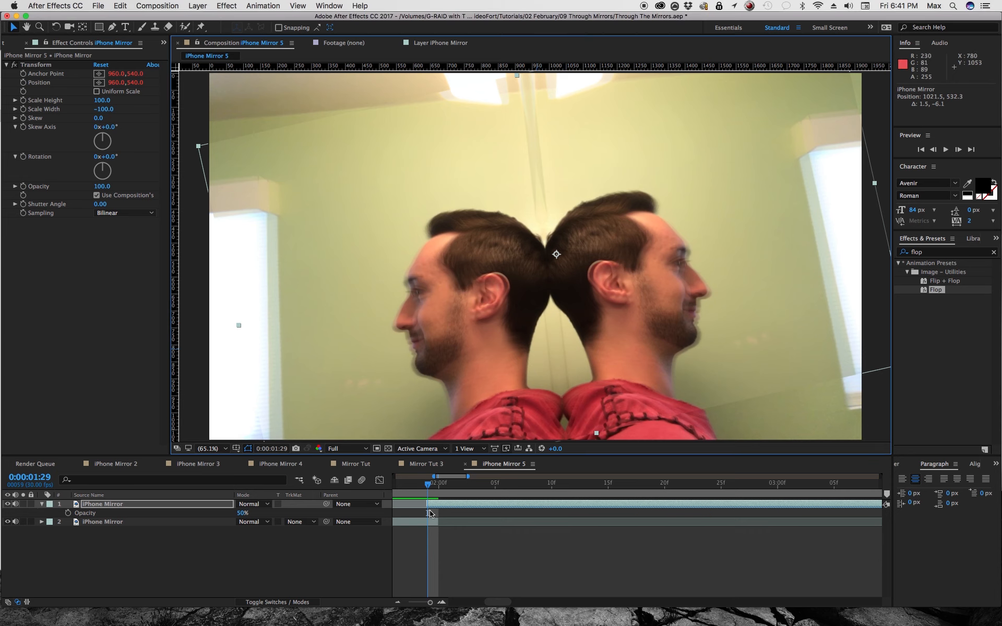
pyautogui.click(242, 513)
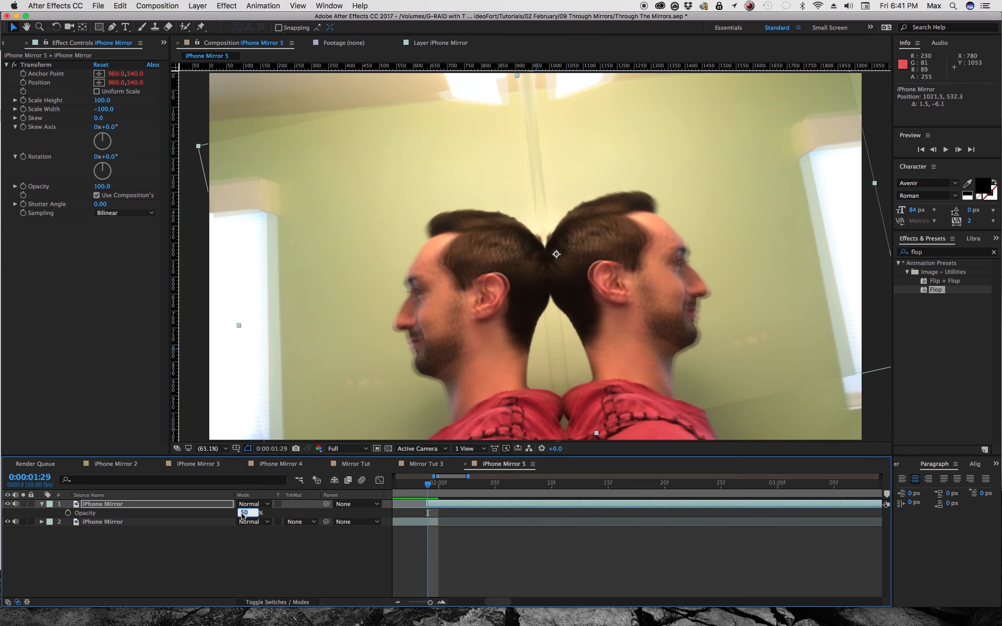
pyautogui.write('100')
pyautogui.write('%')
pyautogui.press('Return')
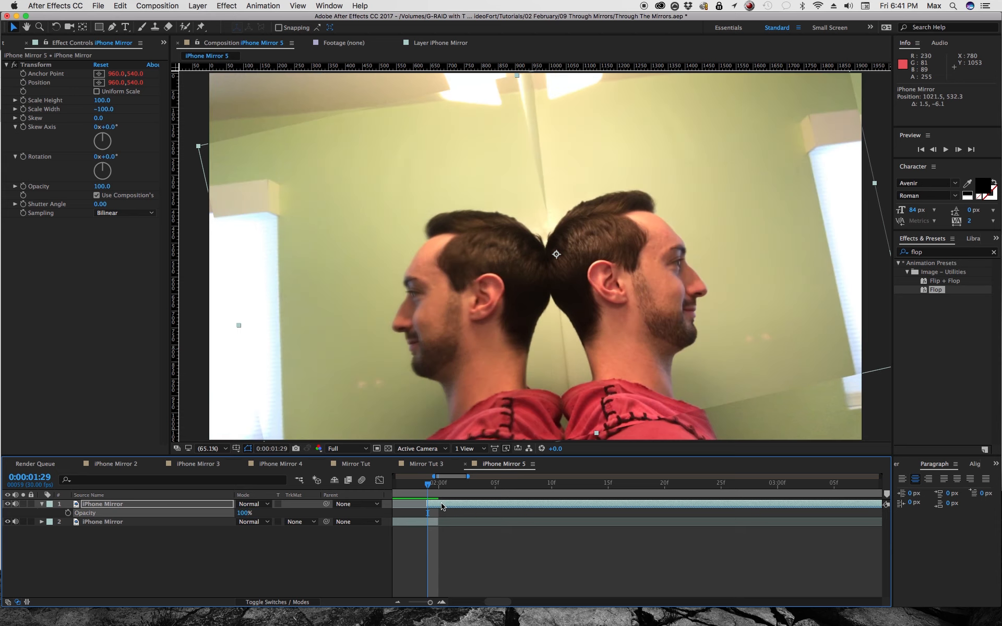
pyautogui.moveTo(437, 505)
pyautogui.mouseDown()
pyautogui.moveTo(497, 487)
pyautogui.moveTo(415, 485)
pyautogui.mouseUp()
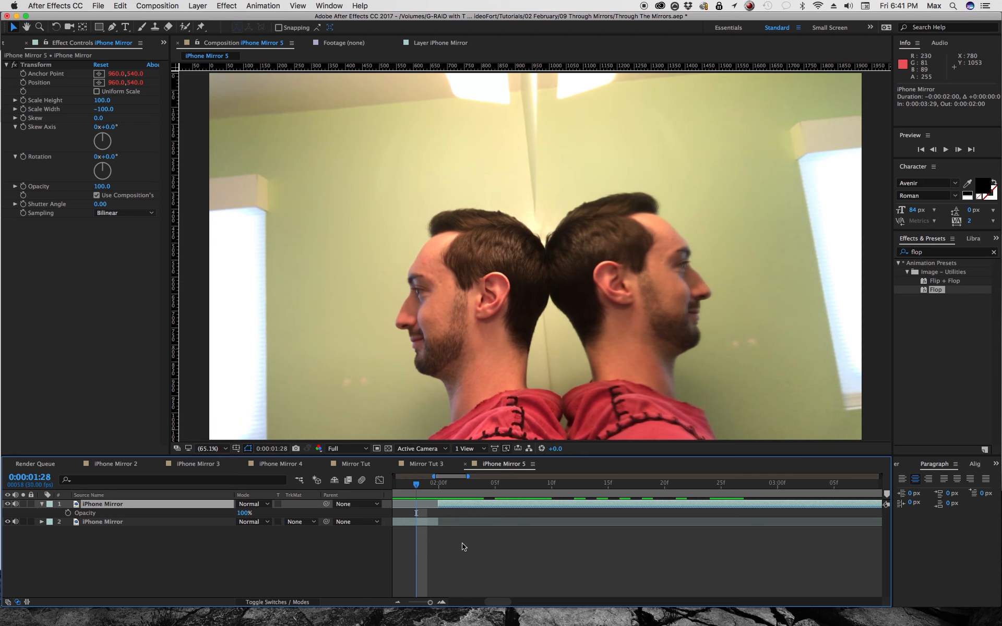
pyautogui.scroll(-3, 454, 546)
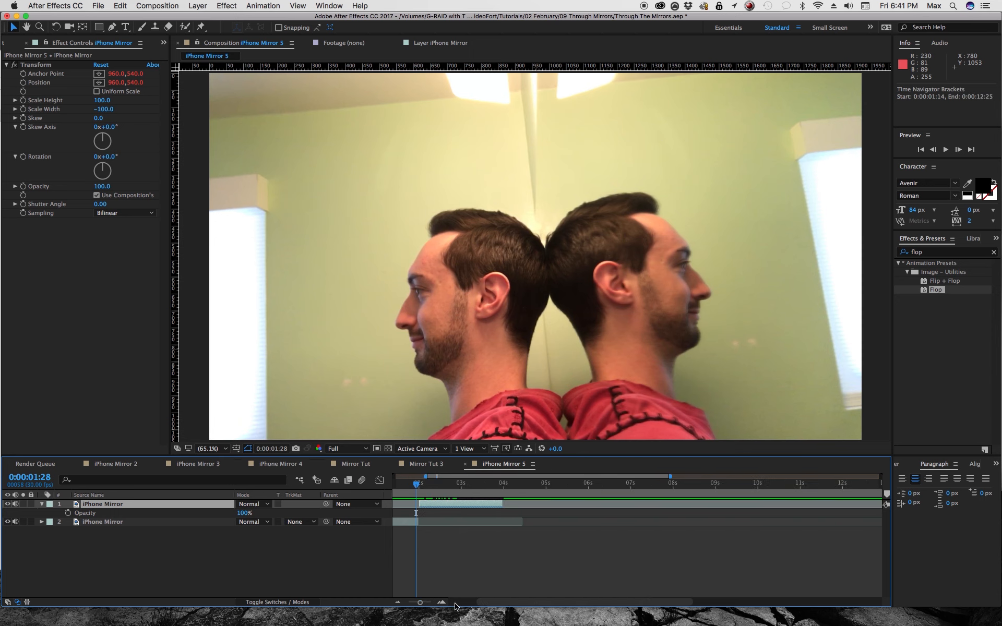
# Zoom the timeline out and scrub through the top clip back to the two-second mark.
pyautogui.moveTo(456, 603); pyautogui.dragTo(501, 604)
pyautogui.moveTo(415, 484)
pyautogui.mouseDown()
pyautogui.moveTo(392, 487)
pyautogui.moveTo(556, 482)
pyautogui.moveTo(449, 483)
pyautogui.moveTo(541, 484)
pyautogui.moveTo(483, 491)
pyautogui.mouseUp()
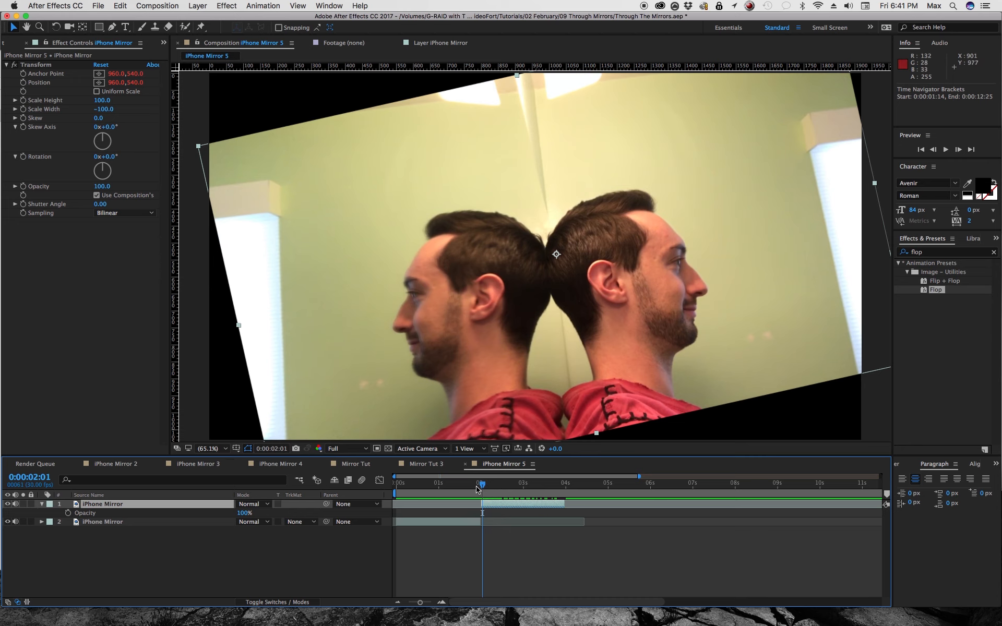
pyautogui.moveTo(477, 485); pyautogui.dragTo(542, 485)
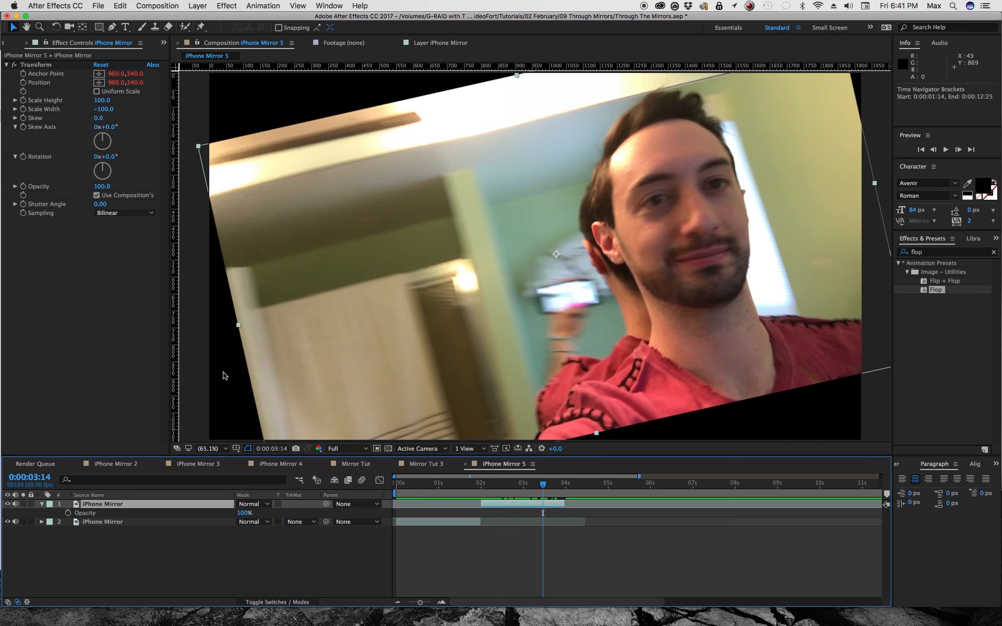
pyautogui.moveTo(508, 480); pyautogui.dragTo(481, 483)
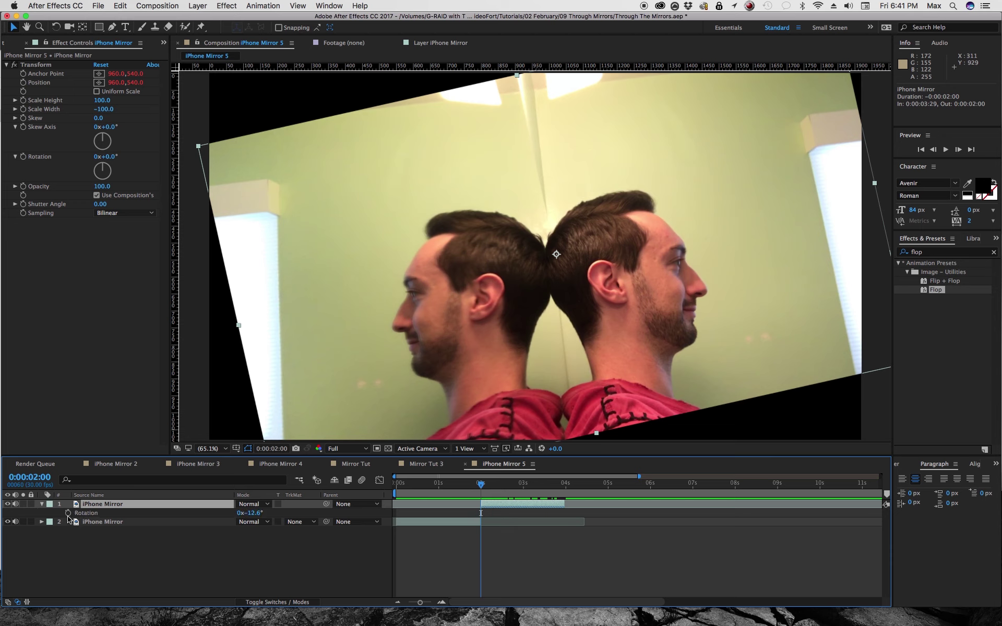
# Enable Rotation and Position stopwatches at 2:00 and move to the three-second mark.
pyautogui.click(67, 513)
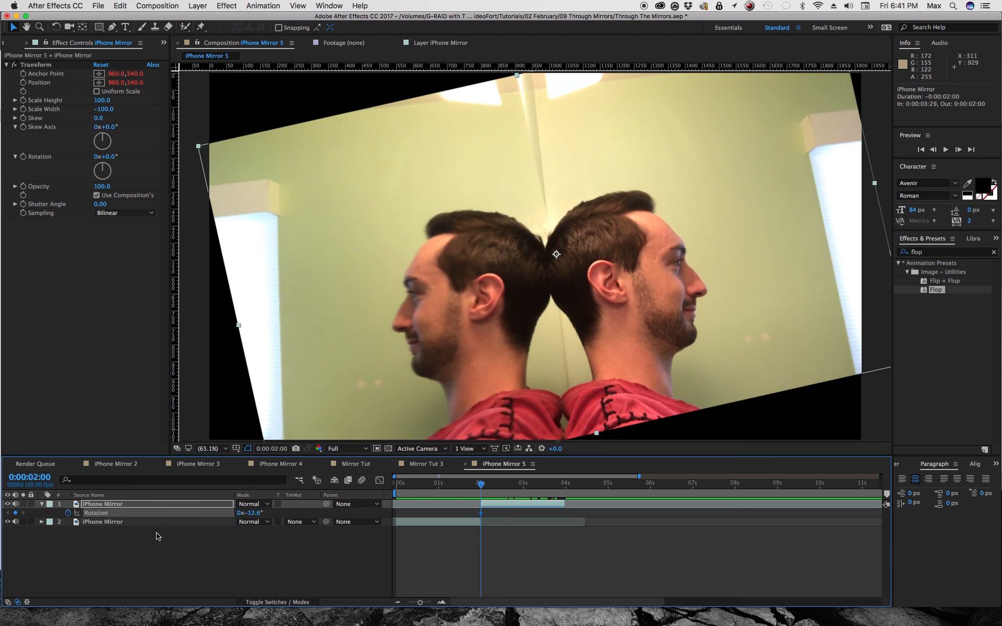
pyautogui.press('p')
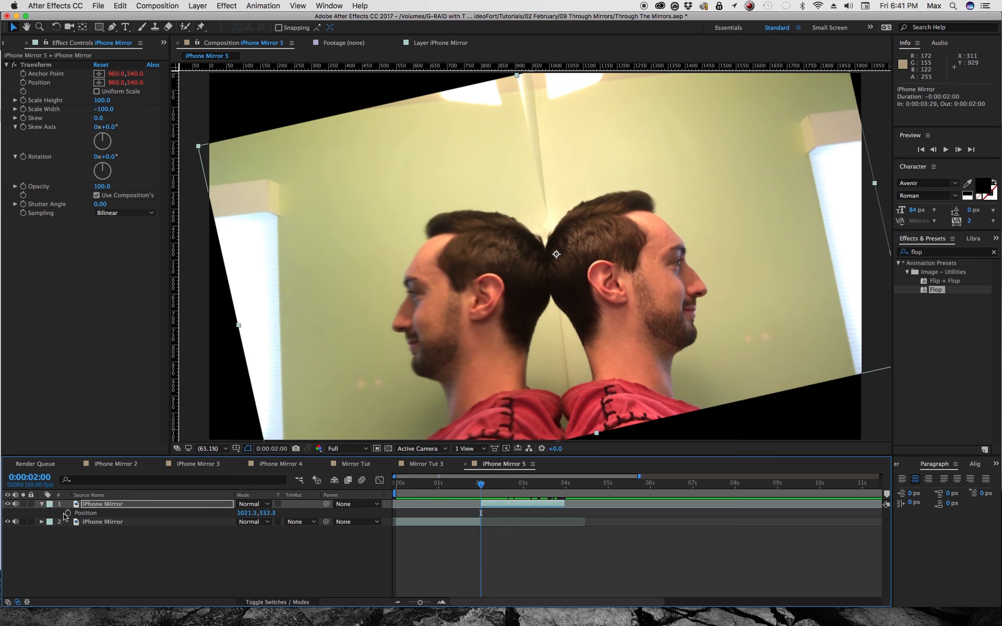
pyautogui.click(68, 513)
pyautogui.moveTo(482, 483); pyautogui.dragTo(524, 483)
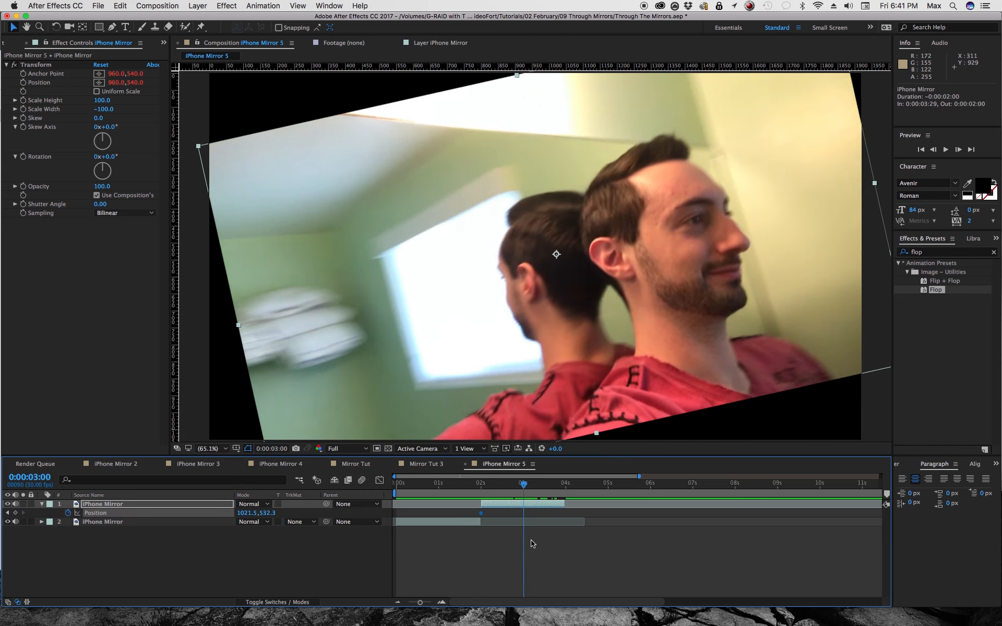
# At 3:00 set Position to 960,540 and Rotation to 0°, then scrub to review the straightening.
pyautogui.click(253, 514)
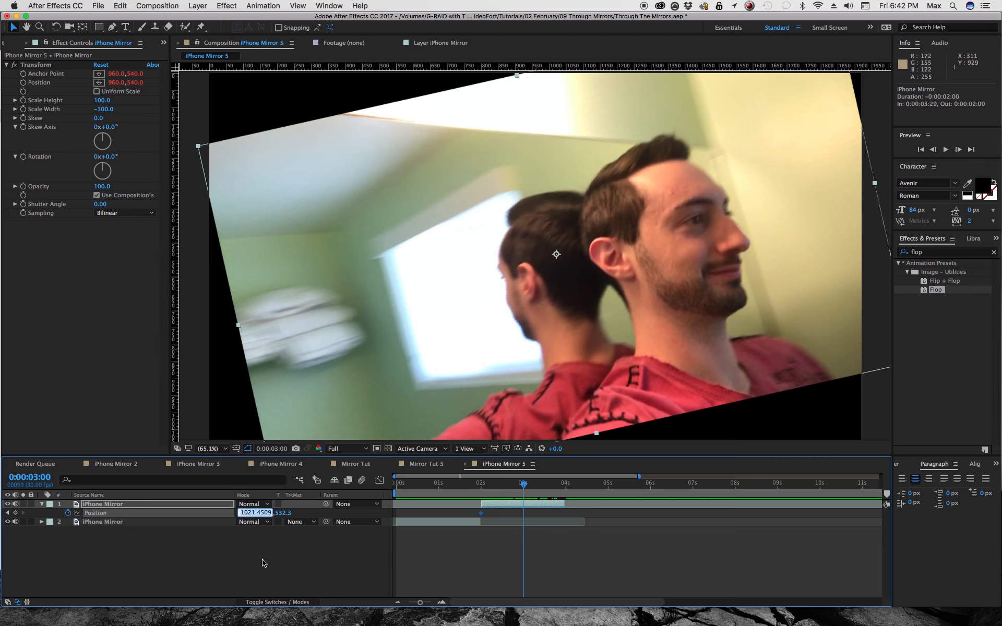
pyautogui.write('960')
pyautogui.press('Return')
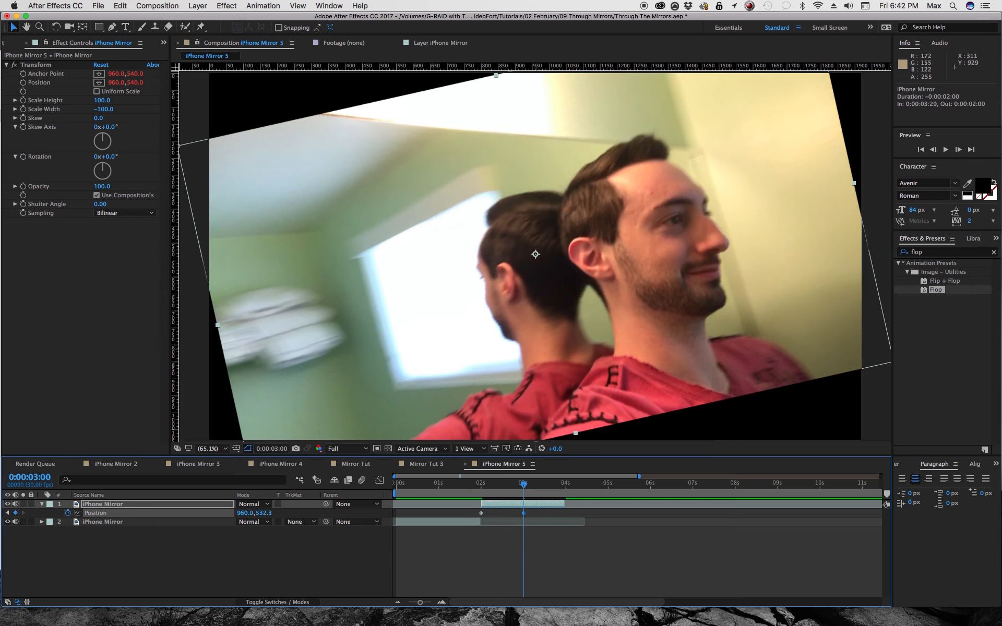
pyautogui.click(264, 513)
pyautogui.write('540')
pyautogui.press('Return')
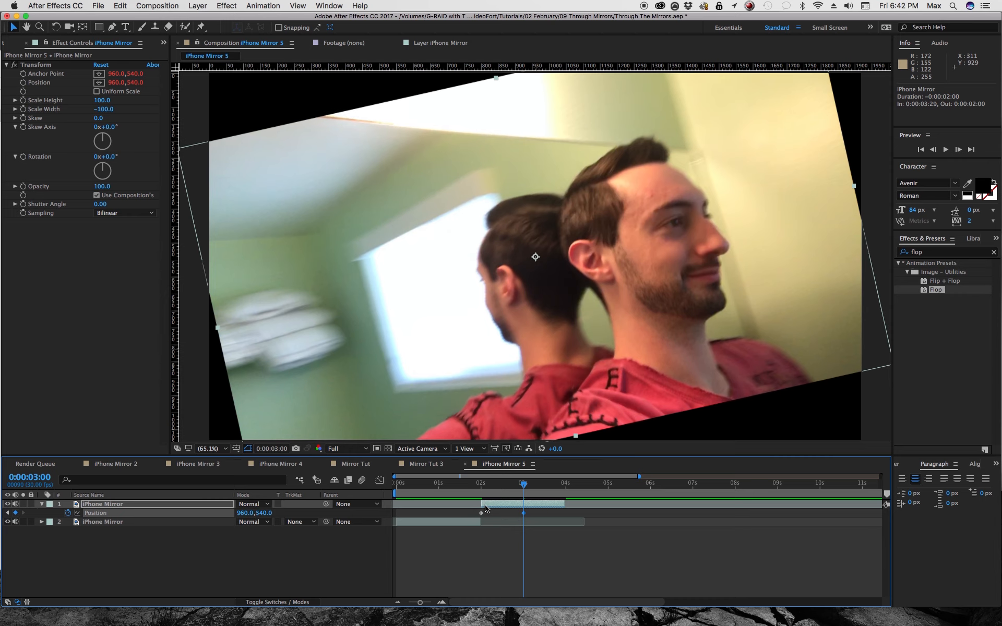
pyautogui.press('r')
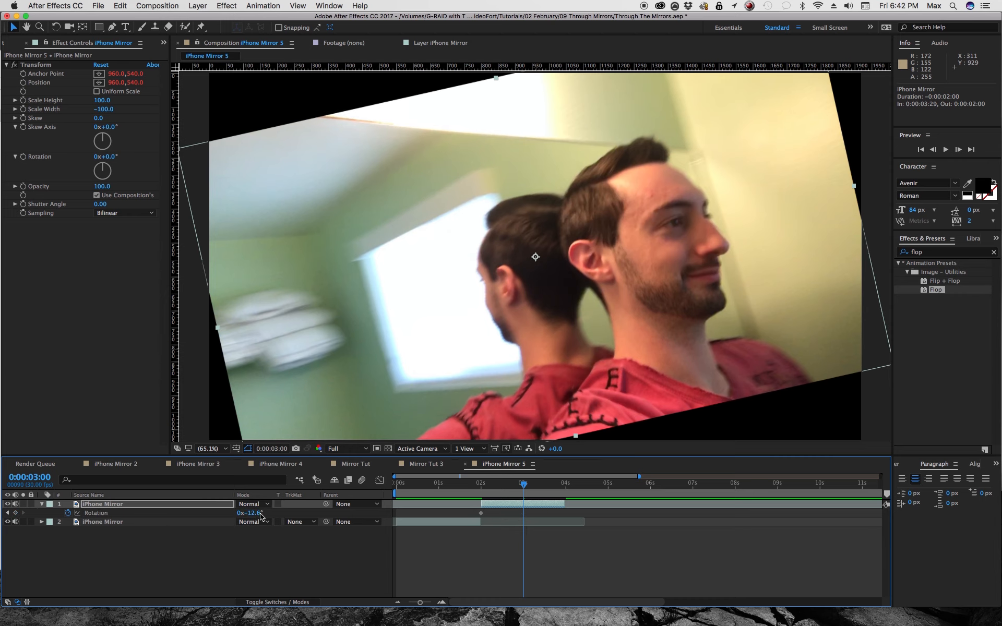
pyautogui.click(262, 514)
pyautogui.write('0')
pyautogui.press('Return')
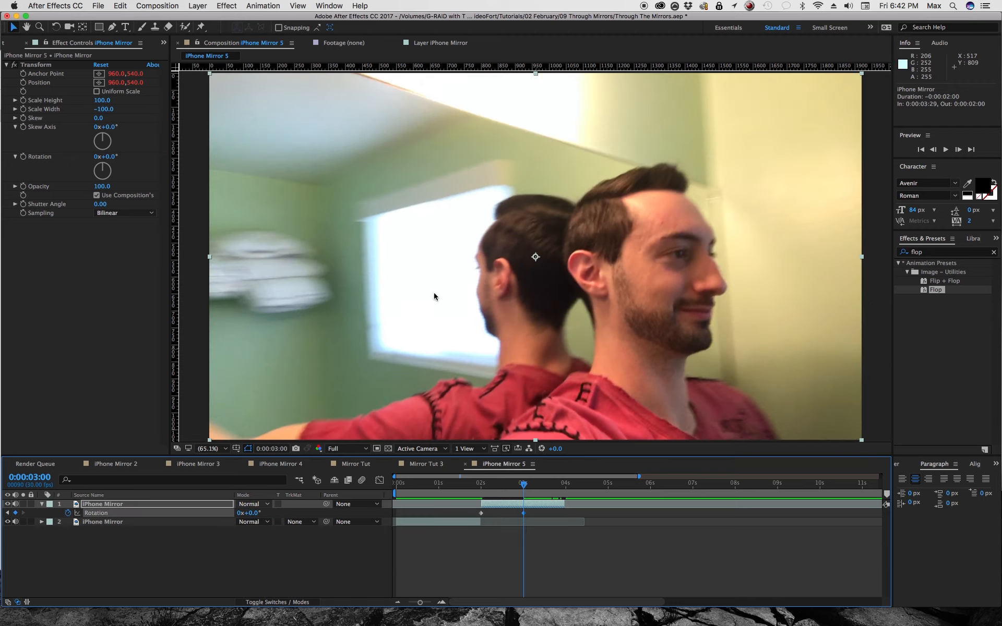
pyautogui.moveTo(480, 485)
pyautogui.mouseDown()
pyautogui.moveTo(571, 488)
pyautogui.moveTo(432, 495)
pyautogui.moveTo(563, 487)
pyautogui.mouseUp()
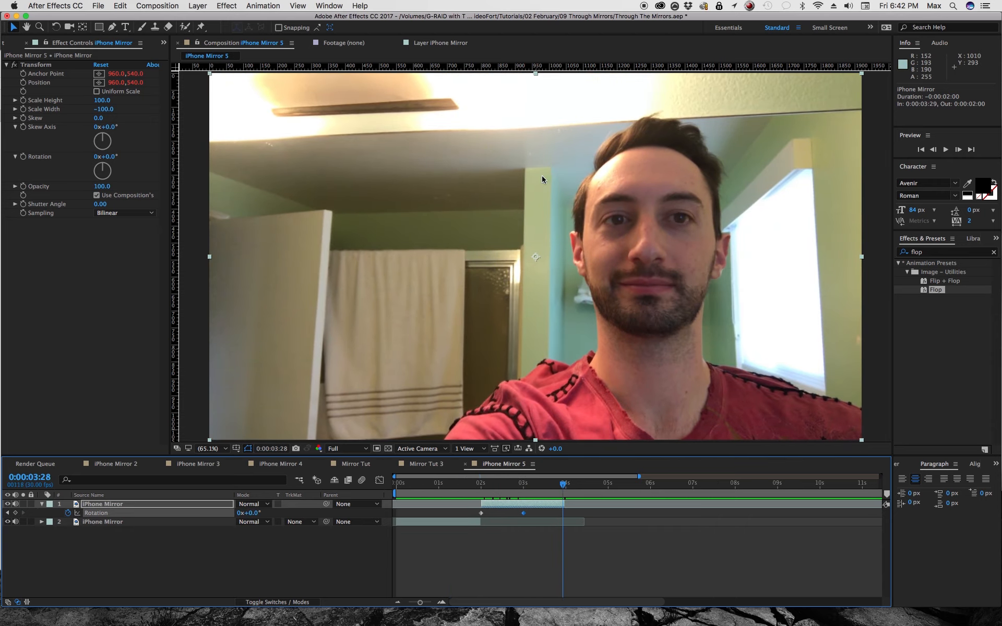
# Add a new Null Object layer via Layer > New.
pyautogui.moveTo(563, 485); pyautogui.dragTo(398, 493)
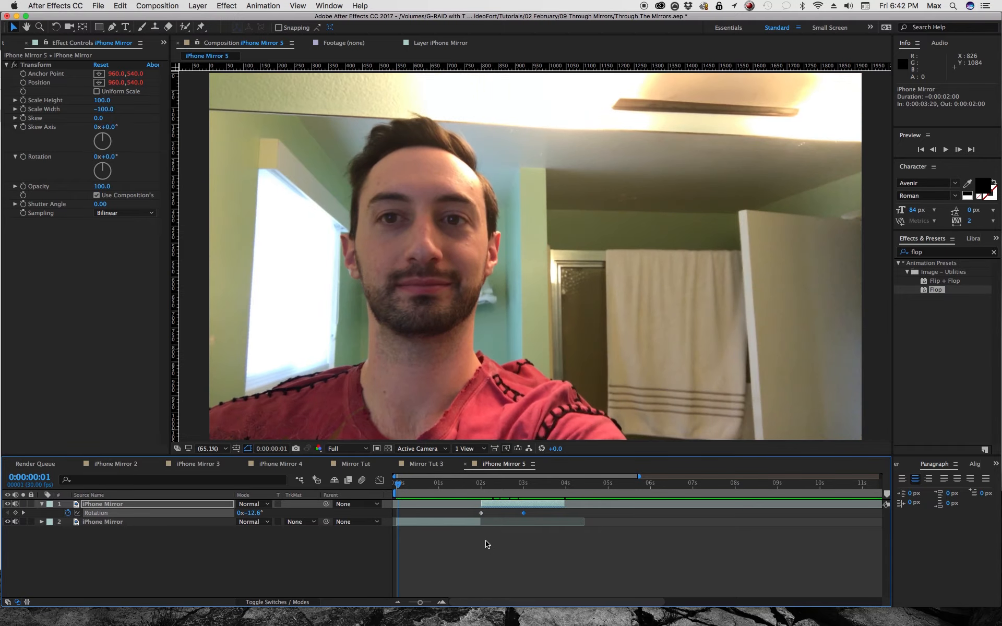
pyautogui.click(198, 6)
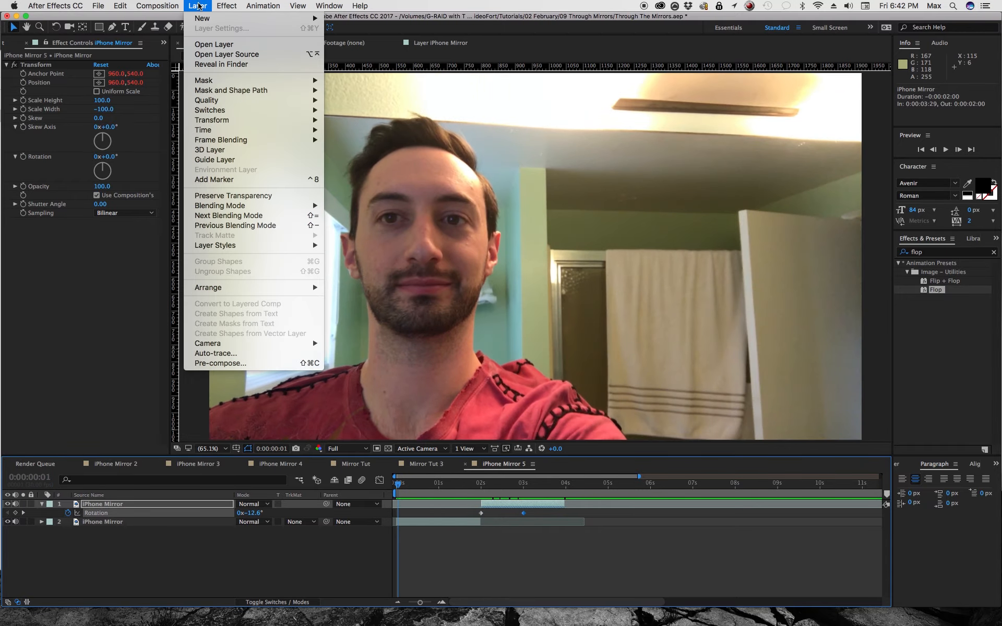
pyautogui.moveTo(202, 18)
pyautogui.click(376, 62)
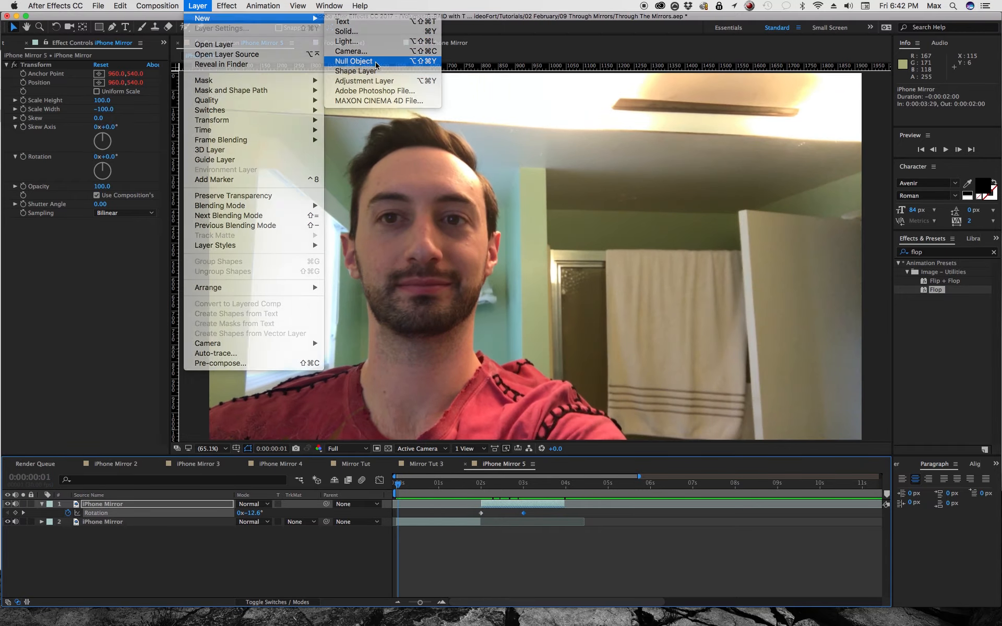
# Select both iPhone Mirror layers and pick-whip their Parent to Null 5.
pyautogui.click(501, 514)
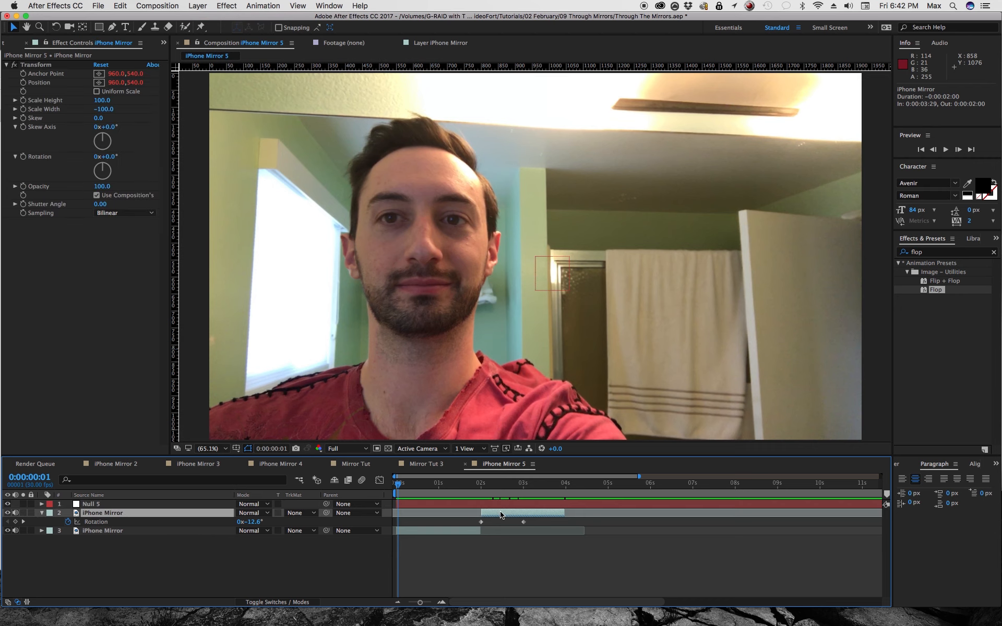
pyautogui.keyDown('shift'); pyautogui.click(450, 533); pyautogui.keyUp('shift')
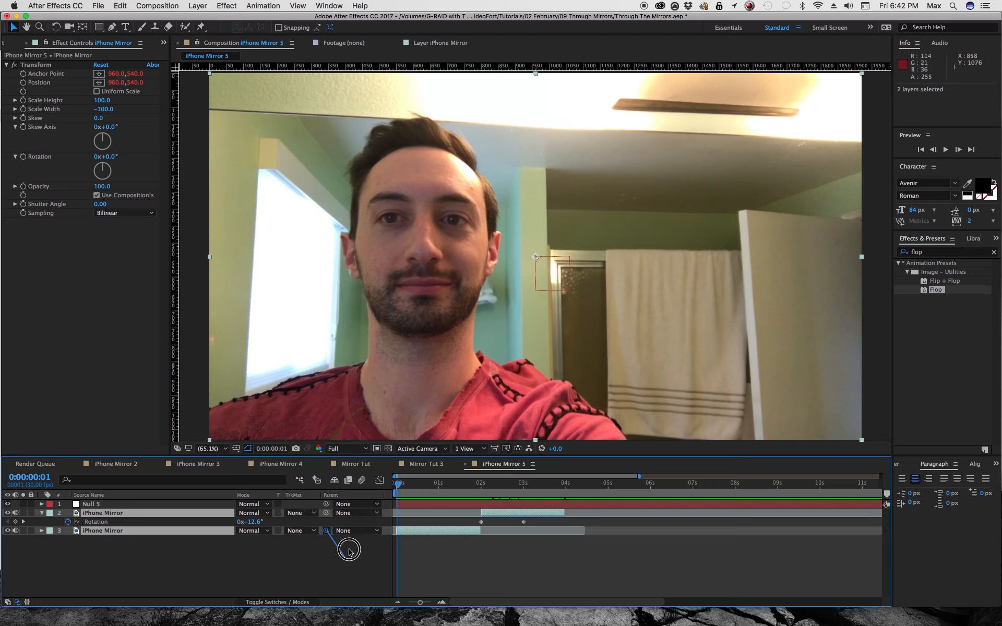
pyautogui.moveTo(327, 531); pyautogui.dragTo(89, 504)
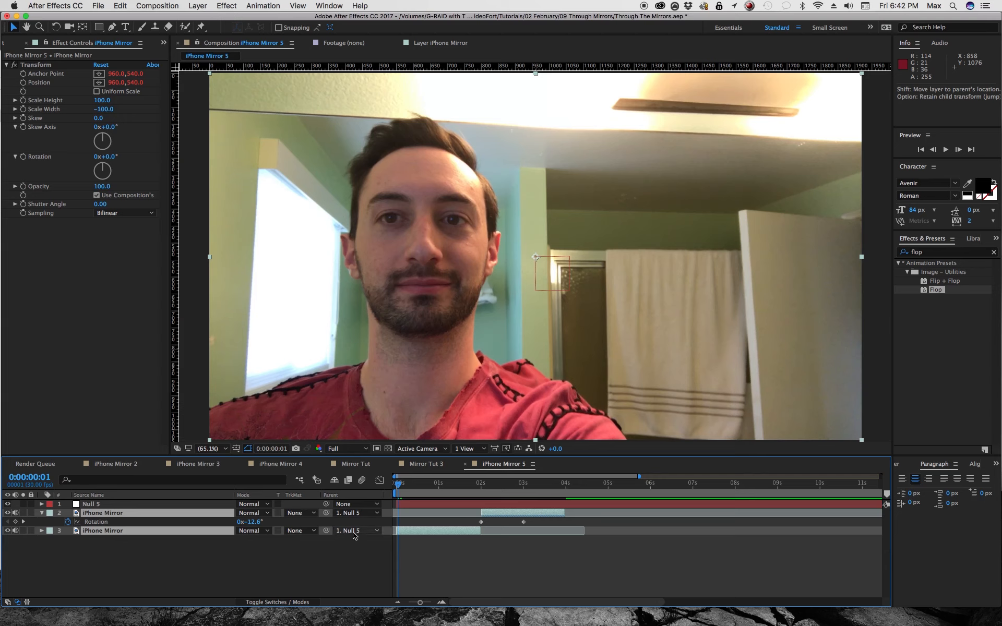
pyautogui.click(152, 505)
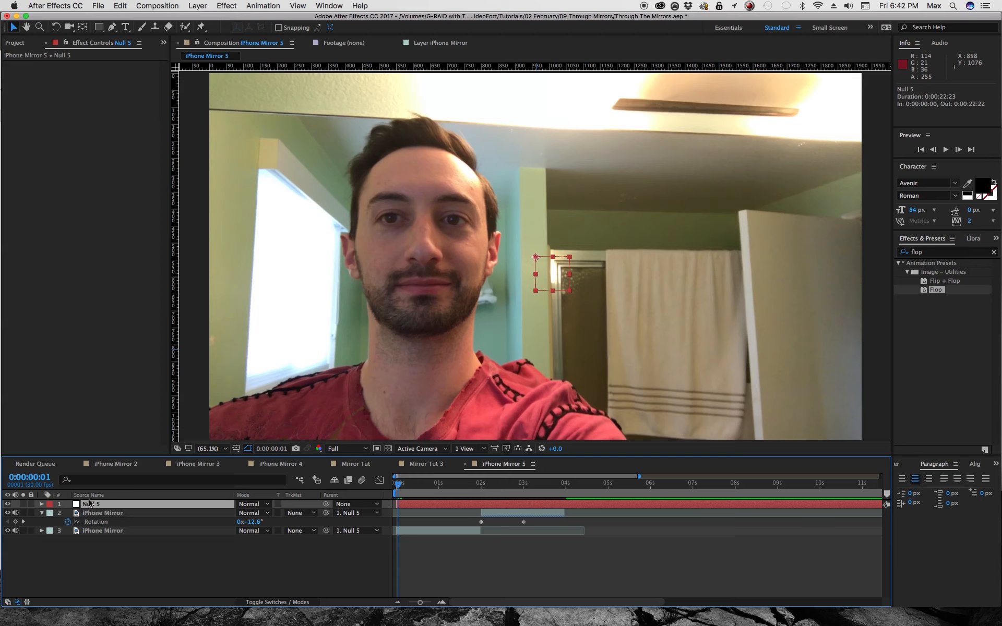
# Reveal Null 5's Position, test-shift it right and undo the change.
pyautogui.press('p')
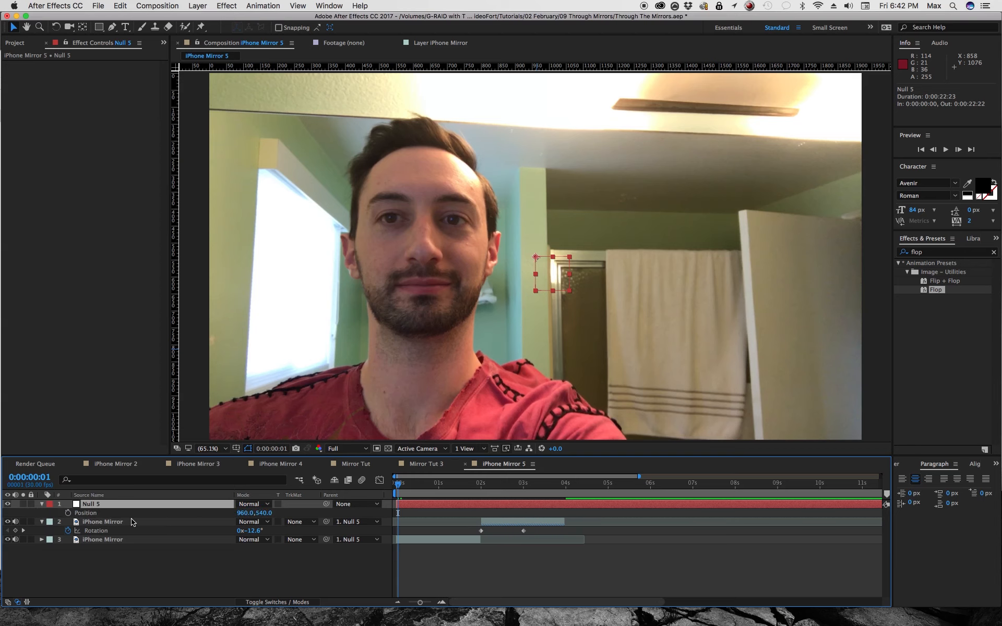
pyautogui.moveTo(244, 515); pyautogui.dragTo(491, 510)
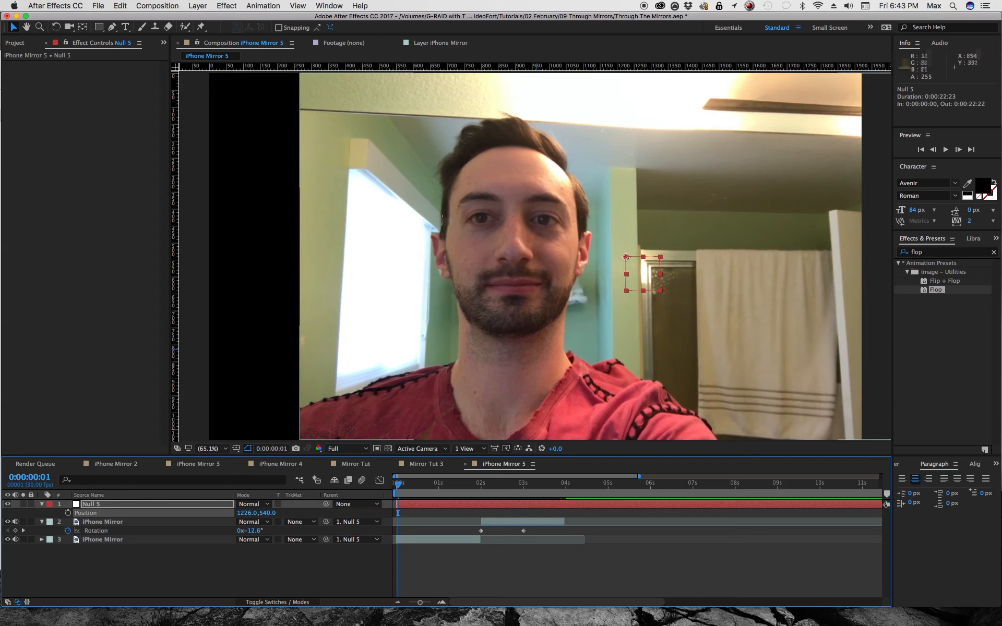
pyautogui.press('super+z')
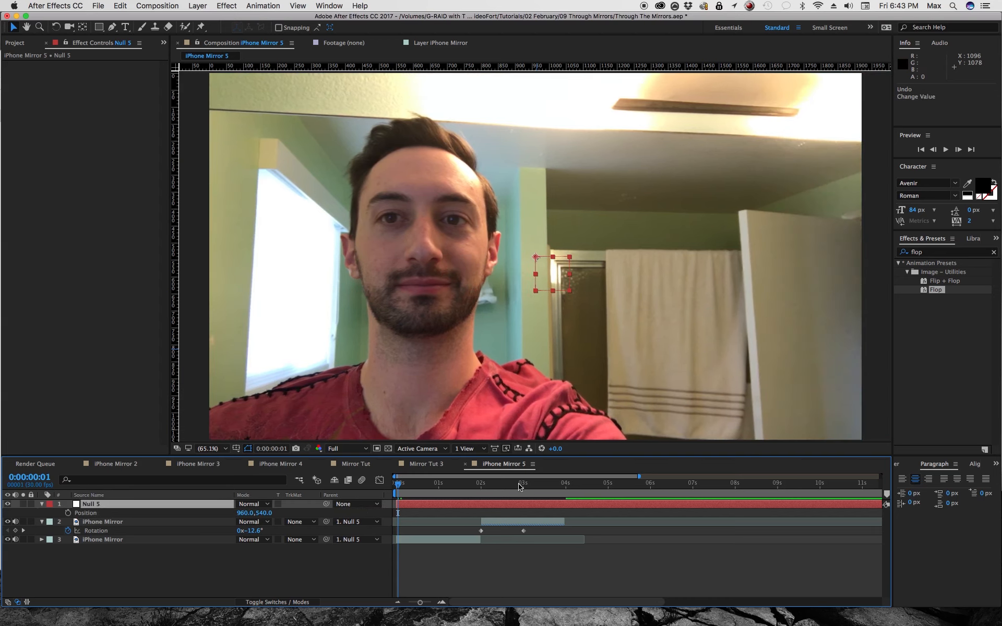
# Show rulers and drag a horizontal and a vertical guide to the null's centre.
pyautogui.click(237, 449)
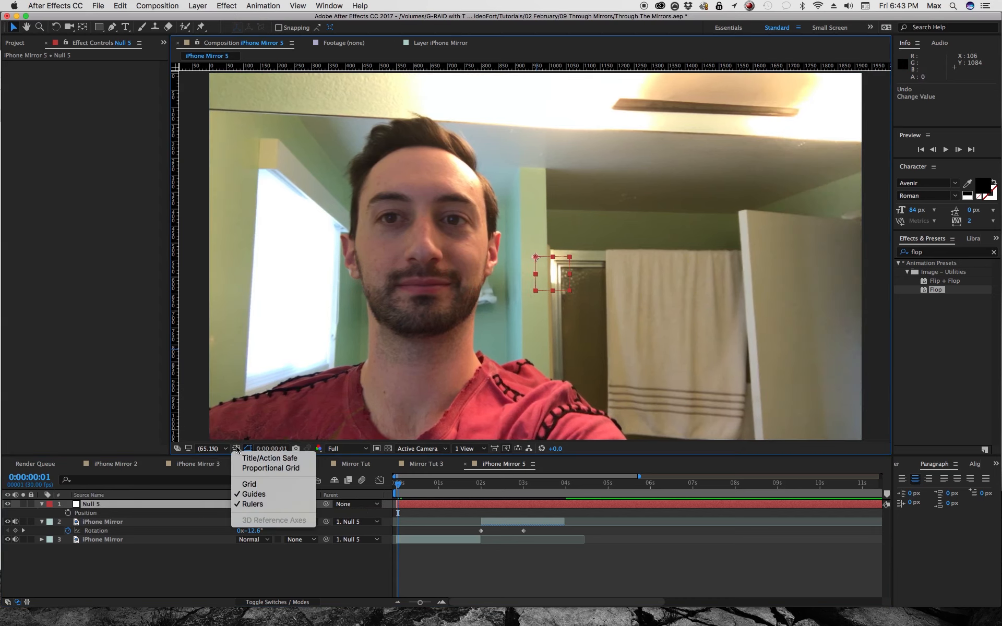
pyautogui.click(236, 448)
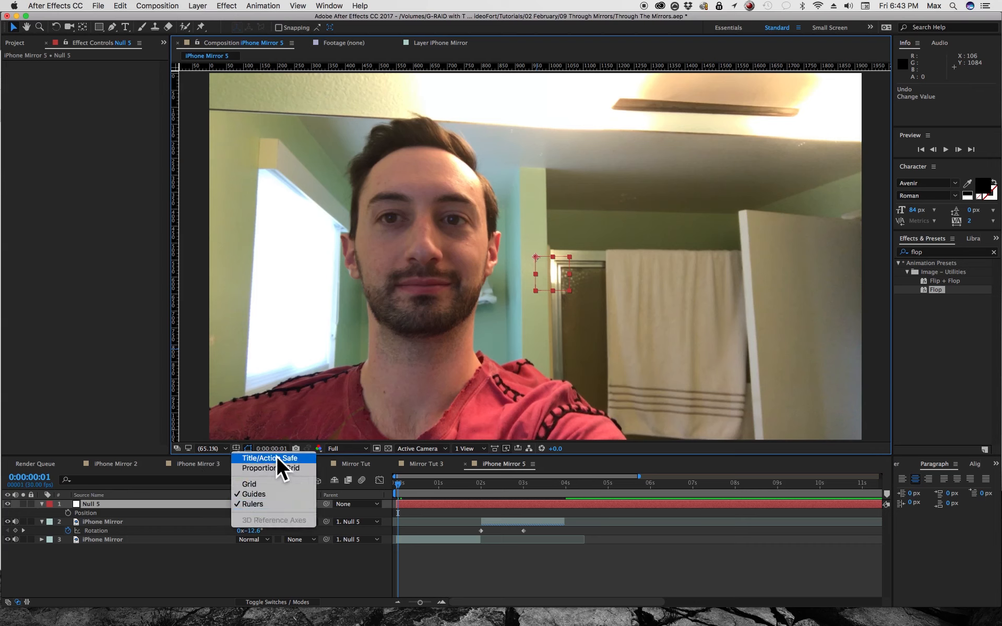
pyautogui.click(236, 448)
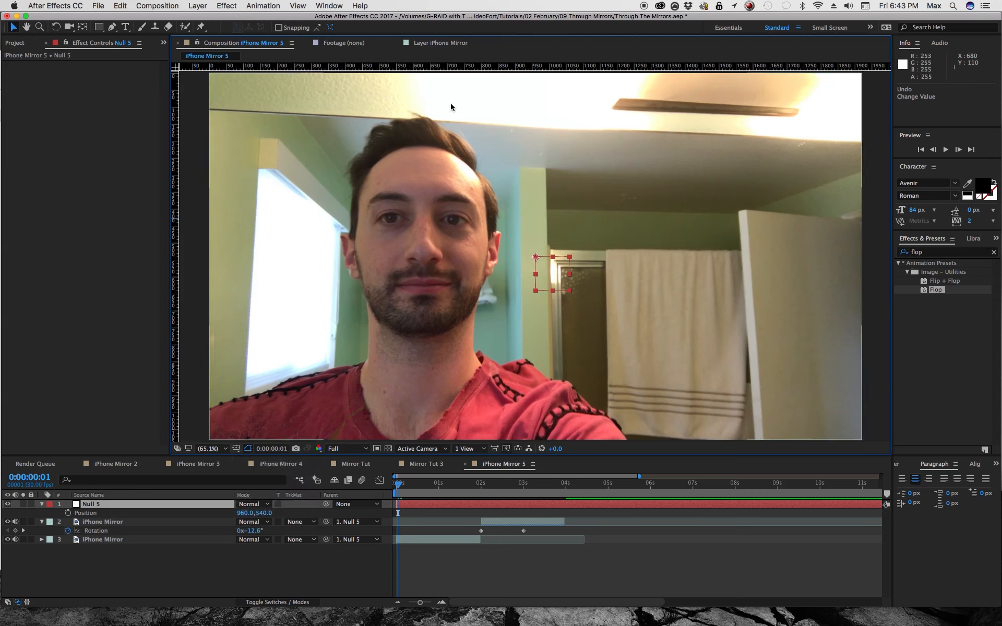
pyautogui.moveTo(431, 66)
pyautogui.mouseDown()
pyautogui.moveTo(448, 66)
pyautogui.moveTo(462, 257)
pyautogui.mouseUp()
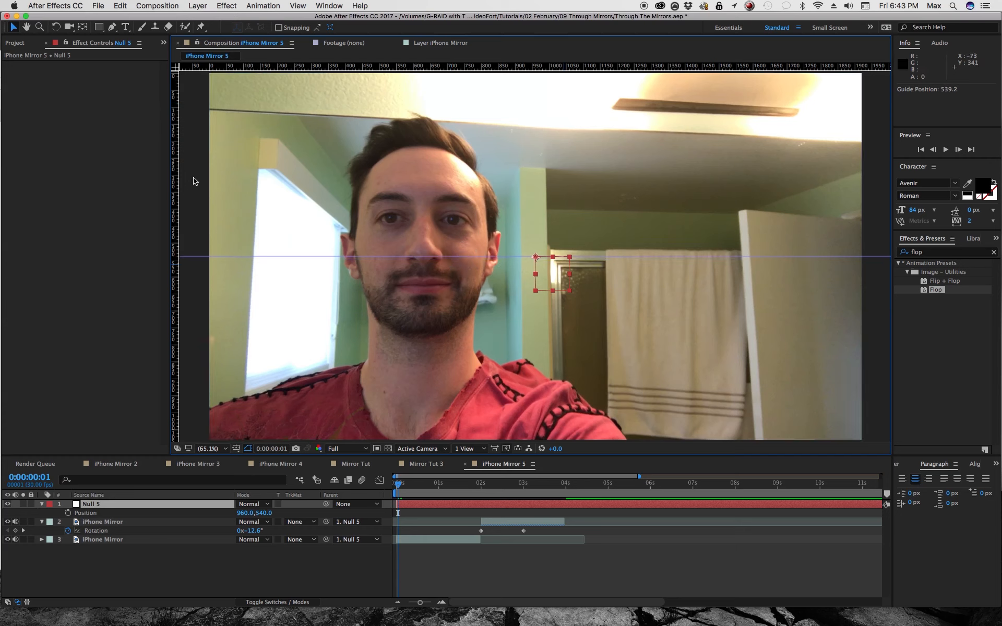
pyautogui.moveTo(175, 157); pyautogui.dragTo(533, 174)
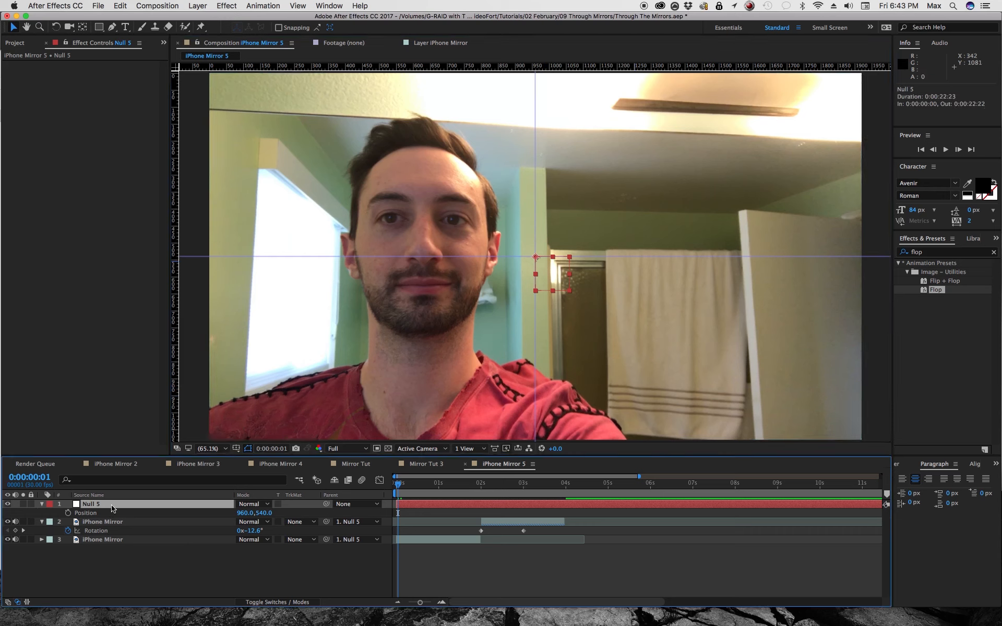
# Keyframe Null 5's Position at X 1286 at 0s and about 929 at 2s.
pyautogui.click(69, 513)
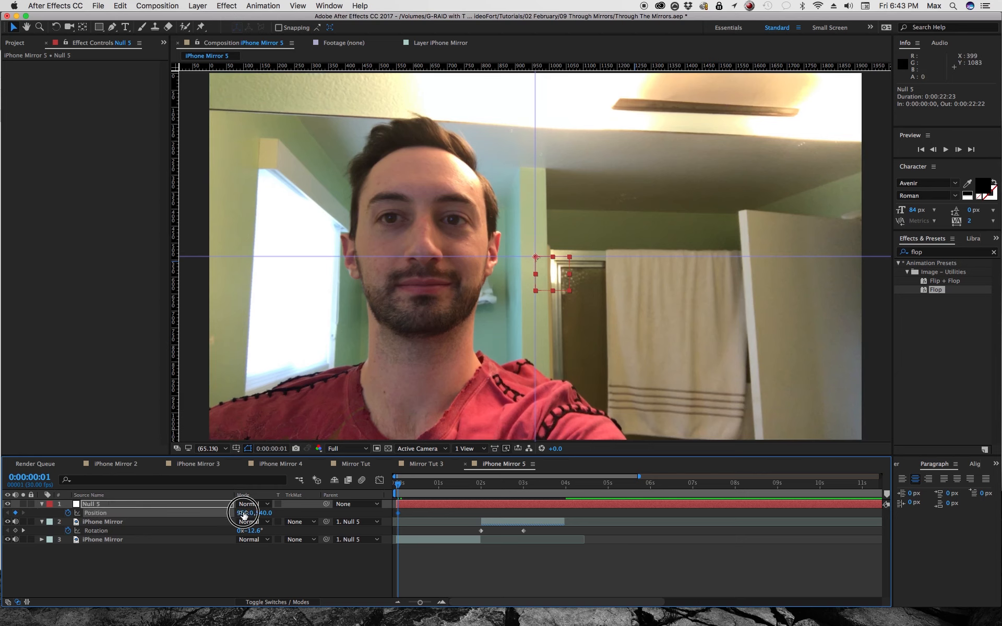
pyautogui.moveTo(244, 514); pyautogui.dragTo(406, 507)
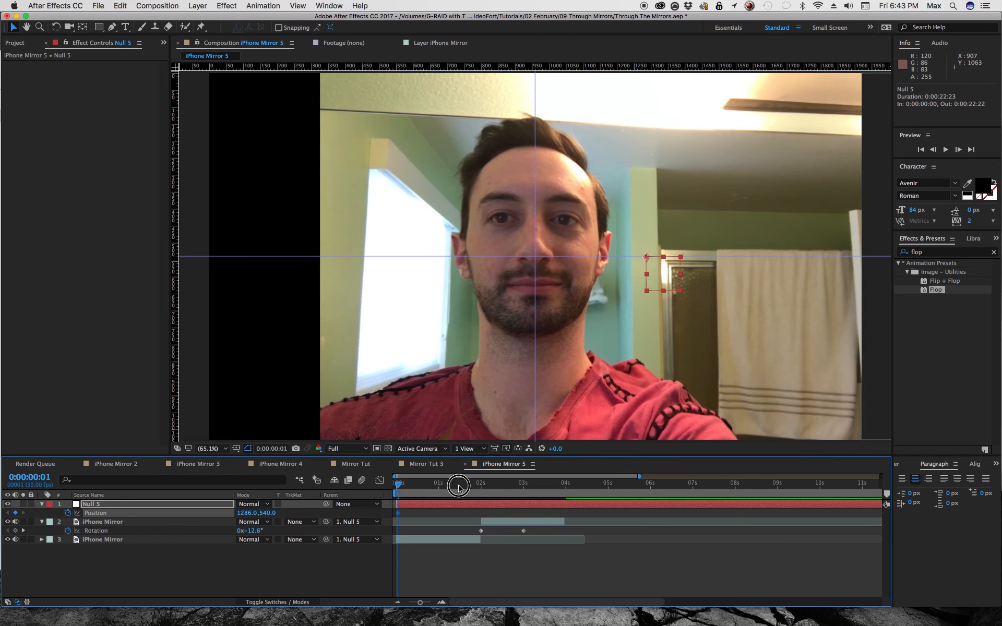
pyautogui.moveTo(462, 483); pyautogui.dragTo(483, 483)
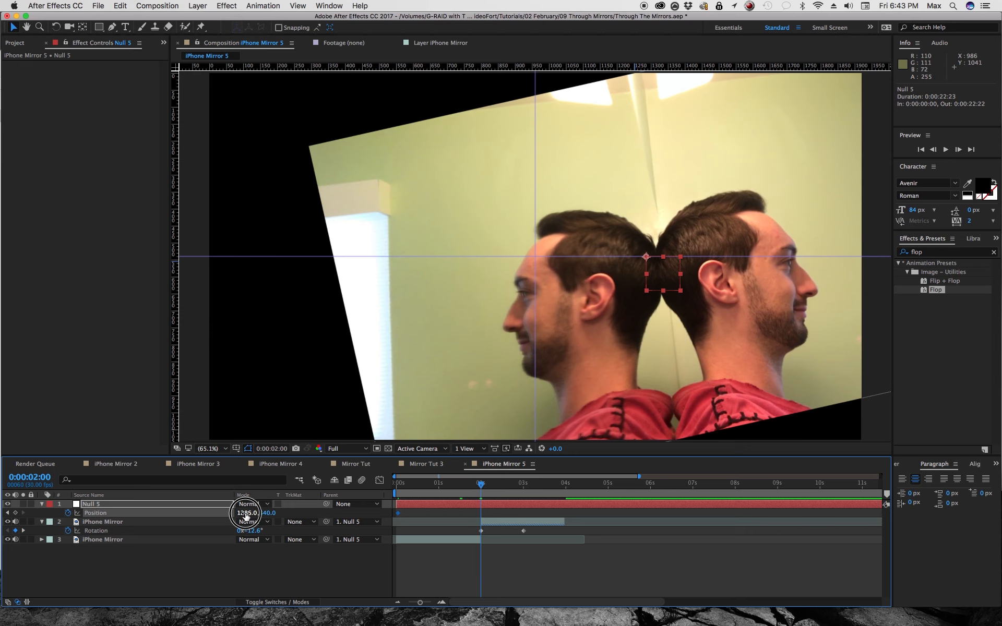
pyautogui.moveTo(246, 513); pyautogui.dragTo(51, 507)
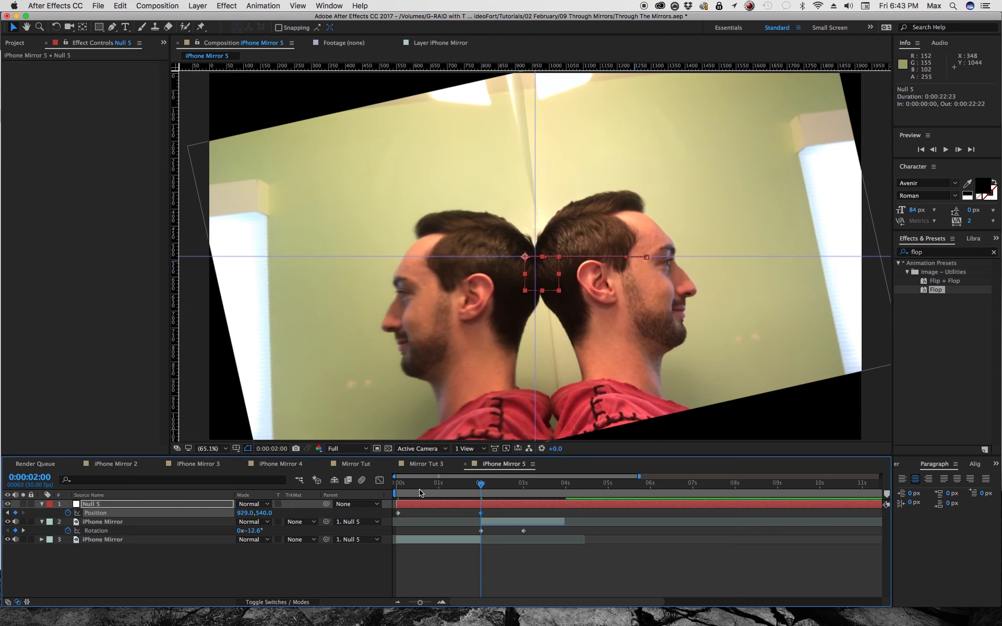
# At 0:00:03:29 keyframe X about 631 and review the slide at earlier frames.
pyautogui.click(564, 483)
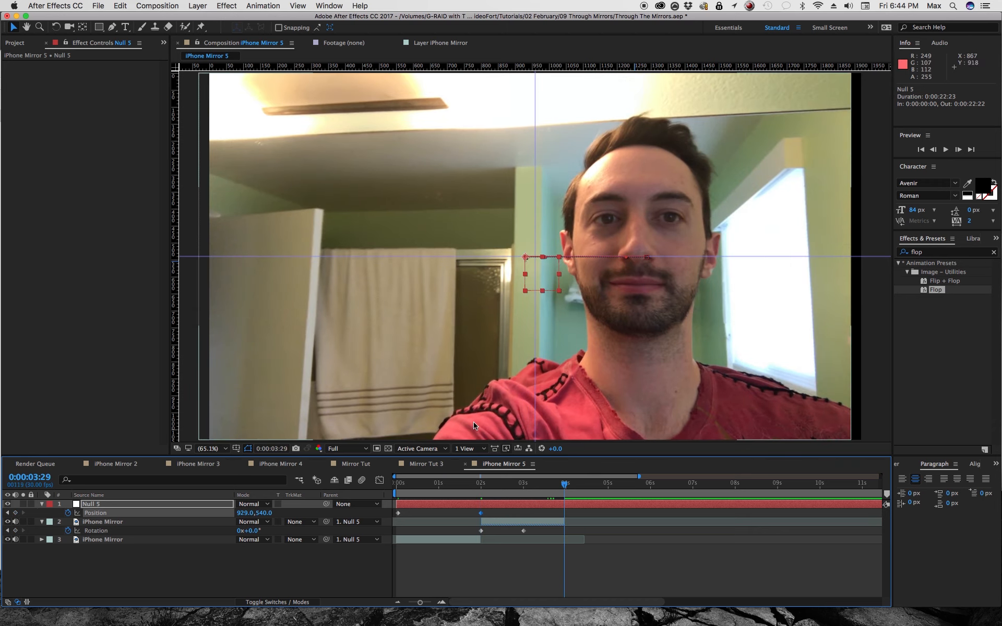
pyautogui.moveTo(247, 514); pyautogui.dragTo(87, 508)
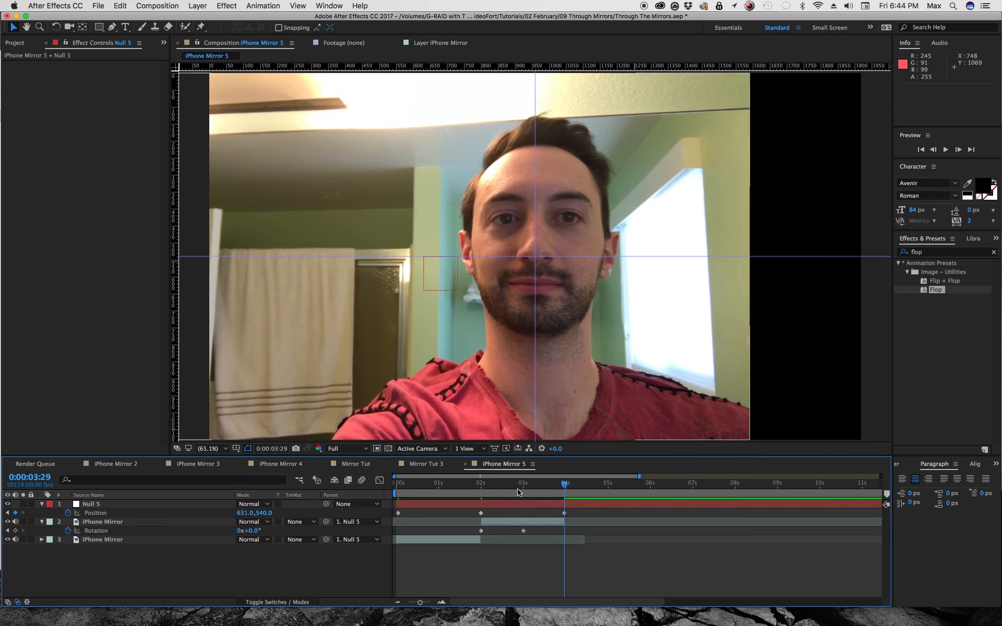
pyautogui.moveTo(564, 482)
pyautogui.mouseDown()
pyautogui.moveTo(376, 485)
pyautogui.moveTo(571, 486)
pyautogui.moveTo(462, 492)
pyautogui.moveTo(562, 491)
pyautogui.mouseUp()
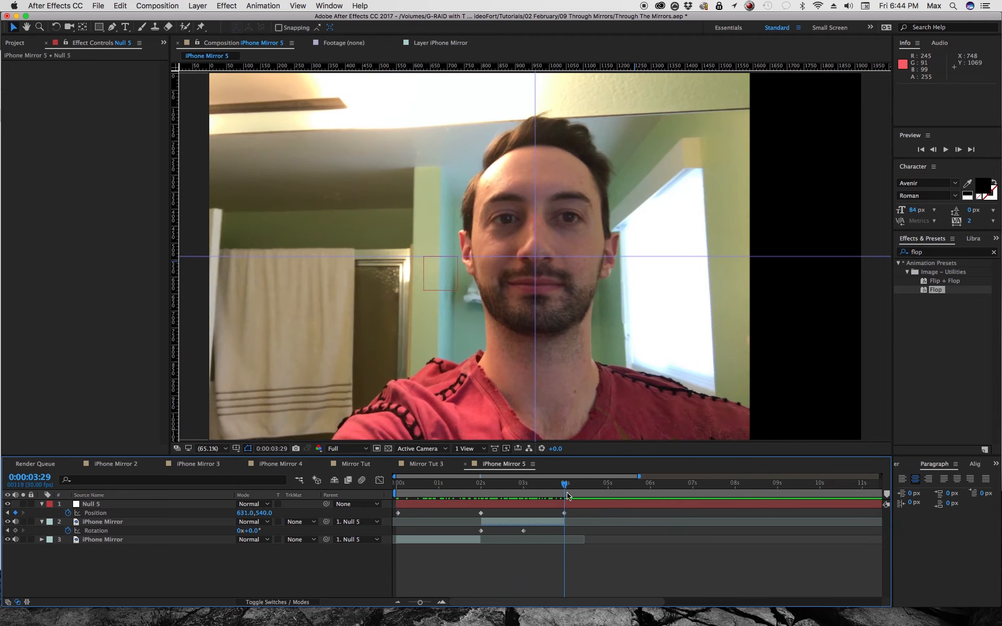
# End the work area at 0:00:03:29, scrub through Null 5's slide, and show the Project panel.
pyautogui.press('n')
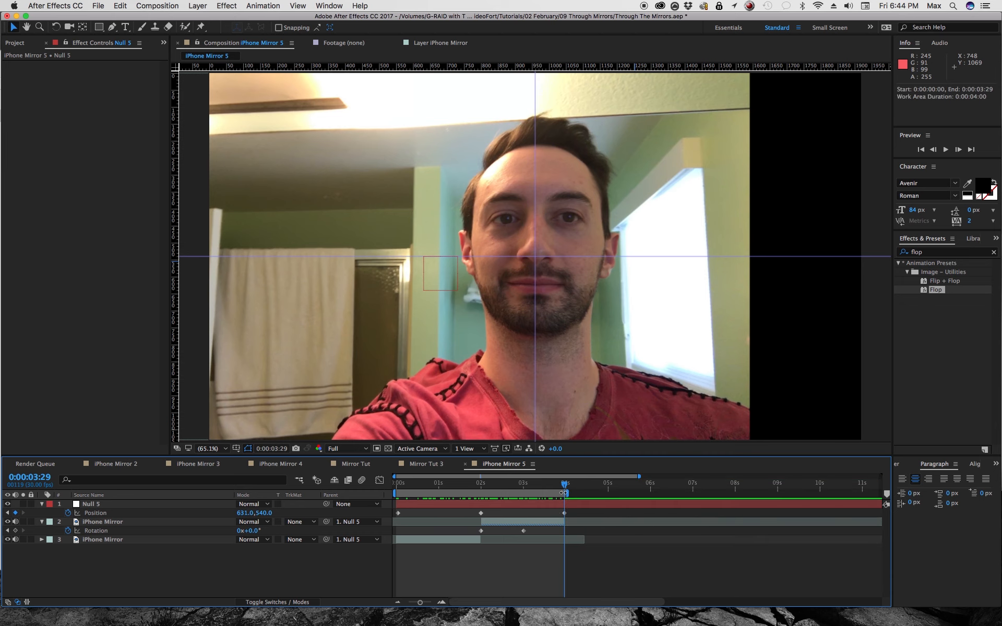
pyautogui.moveTo(565, 486)
pyautogui.mouseDown()
pyautogui.moveTo(469, 488)
pyautogui.moveTo(543, 486)
pyautogui.mouseUp()
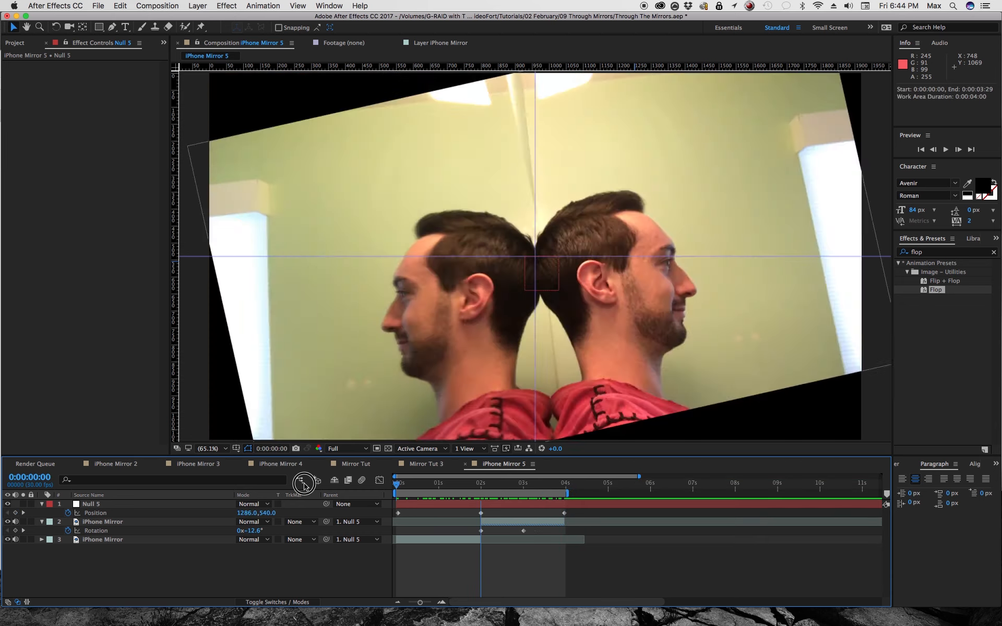
pyautogui.moveTo(397, 483)
pyautogui.mouseDown()
pyautogui.moveTo(548, 486)
pyautogui.moveTo(452, 498)
pyautogui.moveTo(466, 493)
pyautogui.moveTo(410, 491)
pyautogui.mouseUp()
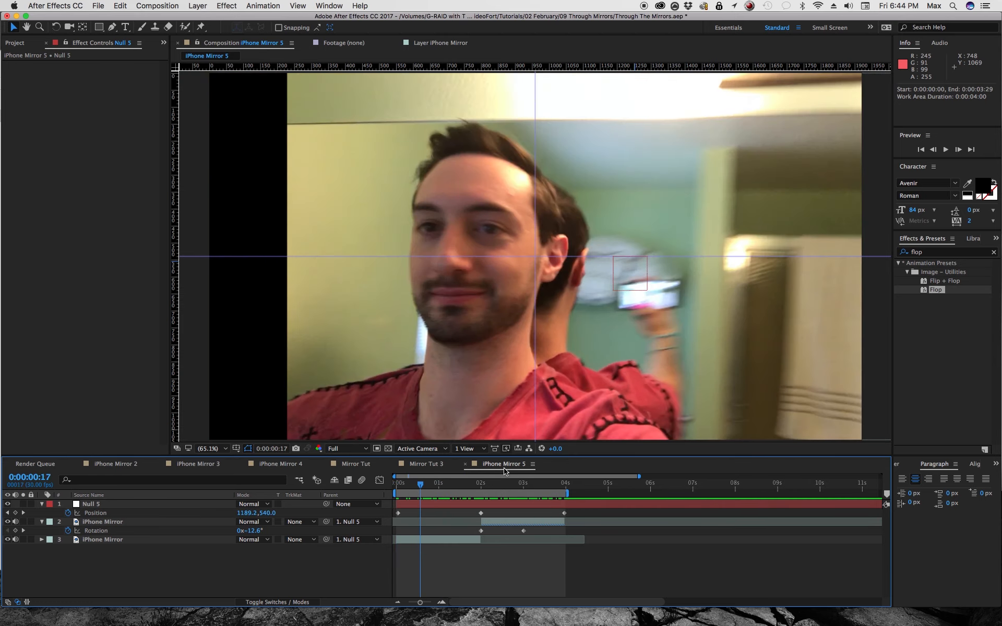
pyautogui.click(17, 43)
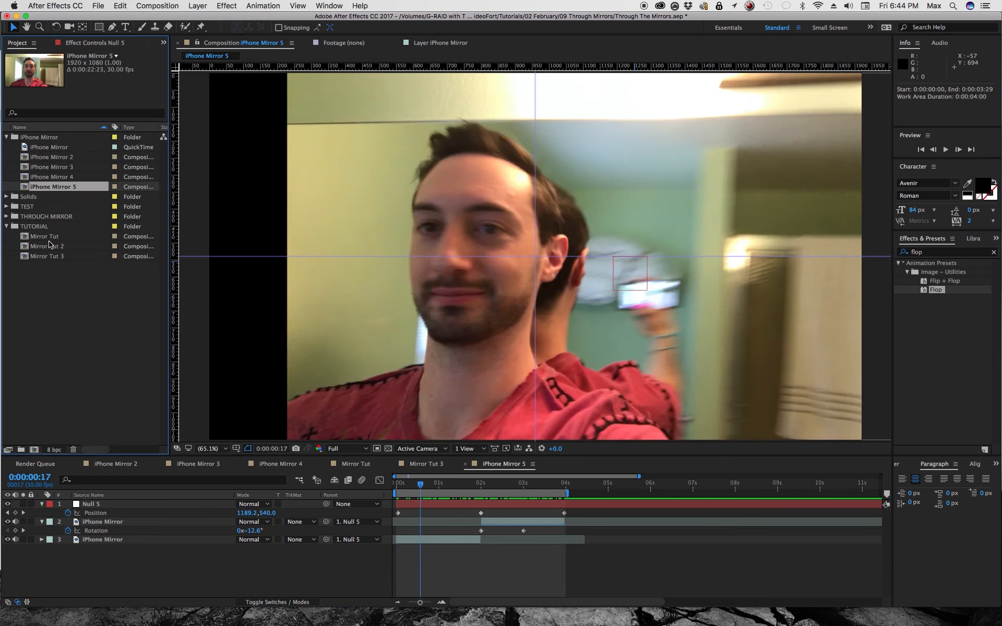
# Create a project folder named 'Tutorial for YouTube' and move iPhone Mirror 5 into it.
pyautogui.rightClick(37, 298)
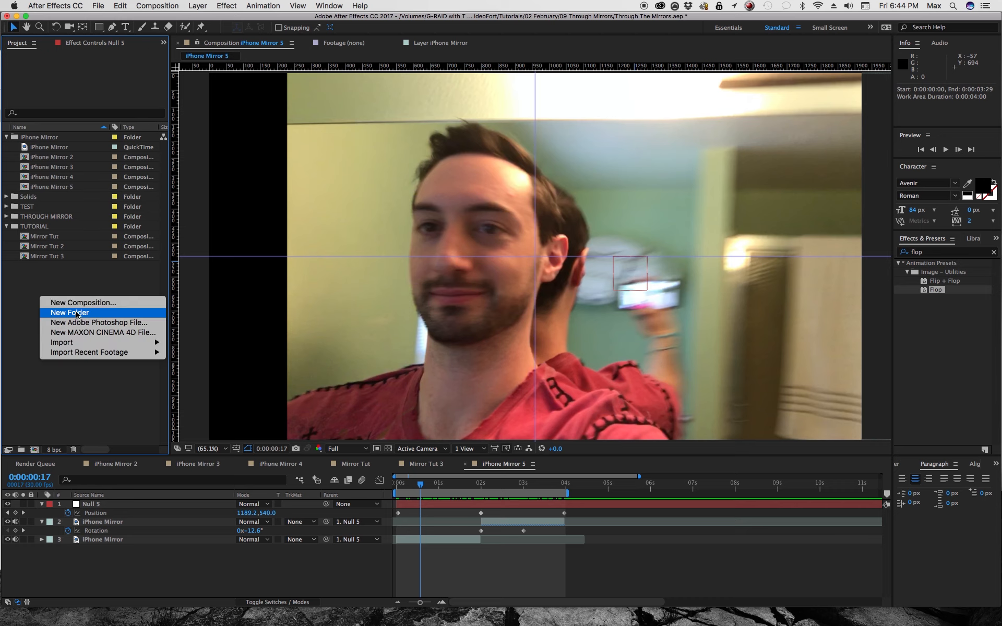
pyautogui.click(63, 312)
pyautogui.write('Tutorial for YouT')
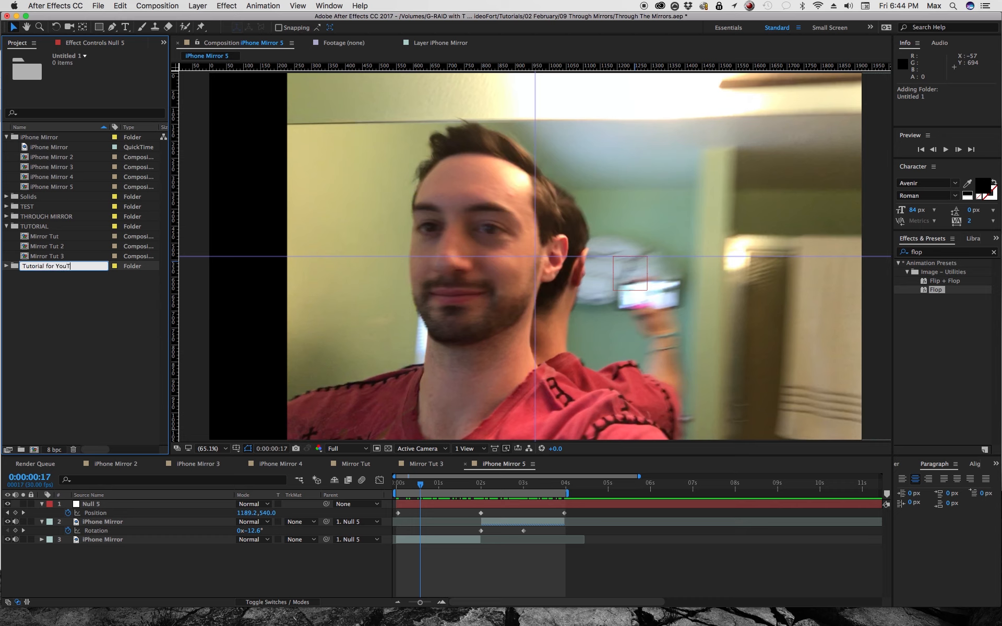
pyautogui.write('ube')
pyautogui.press('Return')
pyautogui.moveTo(50, 186); pyautogui.dragTo(51, 265)
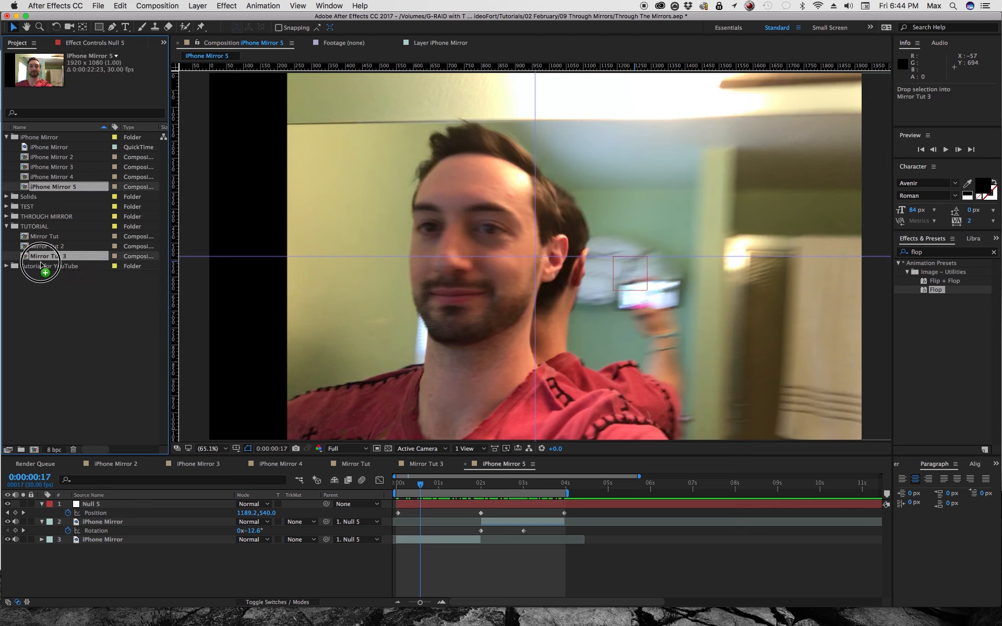
# Collapse the iPhone Mirror and TUTORIAL folders and select the iPhone Mirror 5 composition.
pyautogui.click(6, 137)
pyautogui.click(7, 177)
pyautogui.click(28, 197)
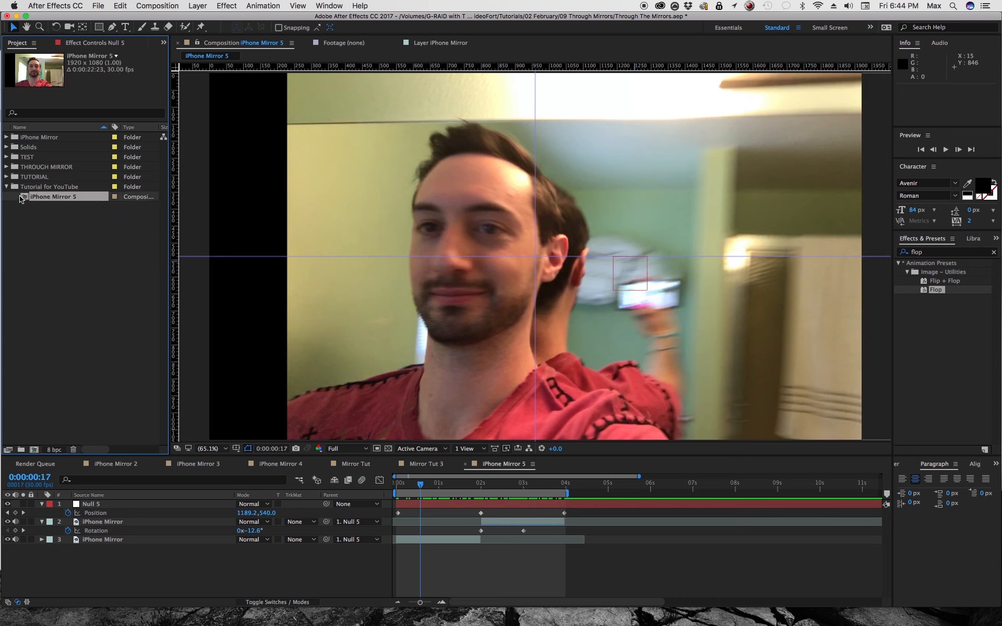
# Make a new composition, iPhone Mirror 6, from iPhone Mirror 5 and scrub its nested frames.
pyautogui.moveTo(25, 197); pyautogui.dragTo(35, 451)
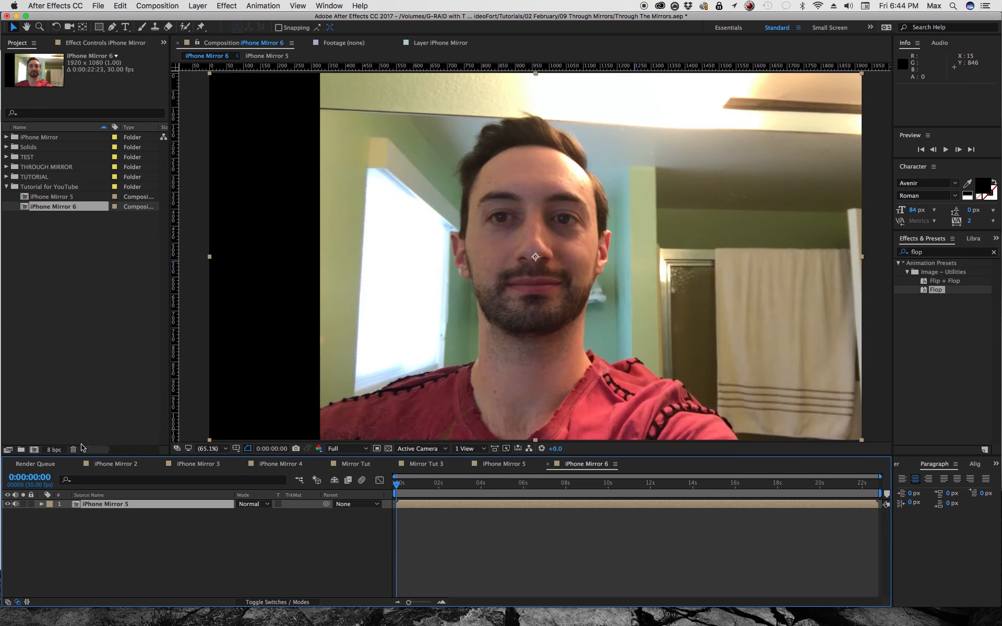
pyautogui.click(501, 464)
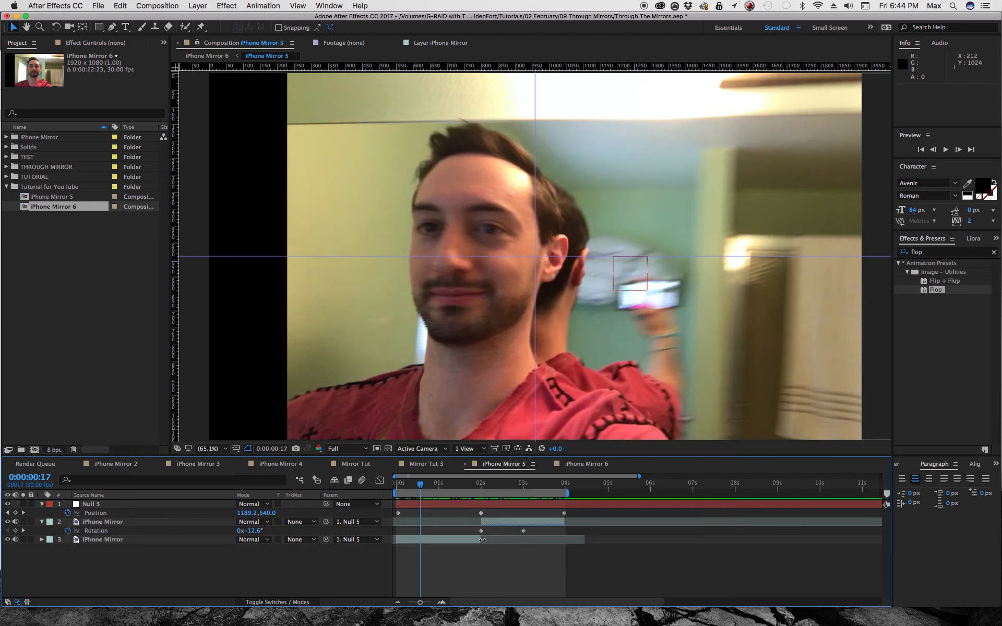
pyautogui.click(586, 464)
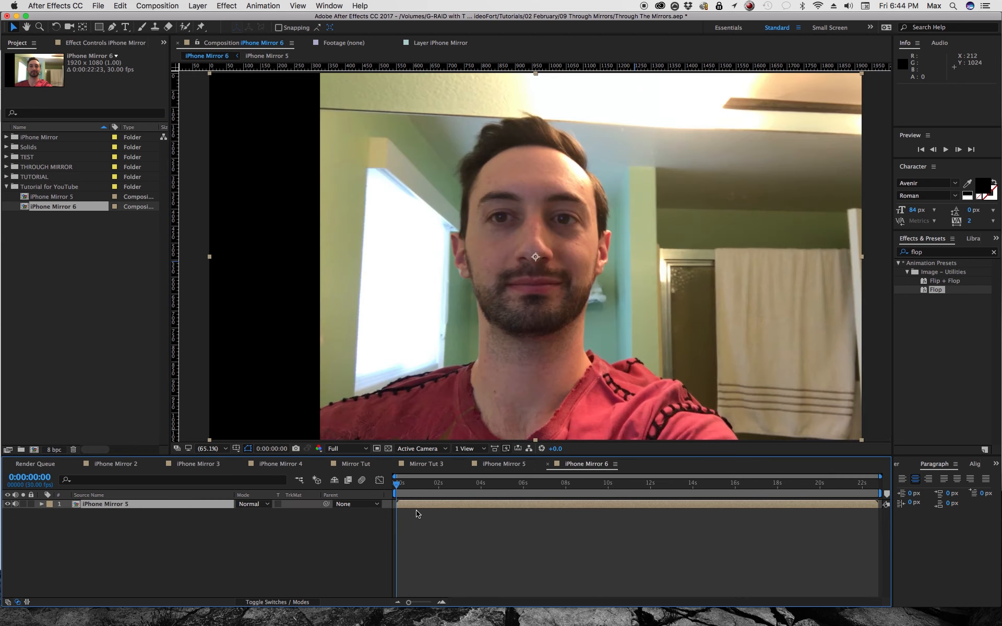
pyautogui.moveTo(397, 484)
pyautogui.mouseDown()
pyautogui.moveTo(492, 485)
pyautogui.moveTo(480, 488)
pyautogui.mouseUp()
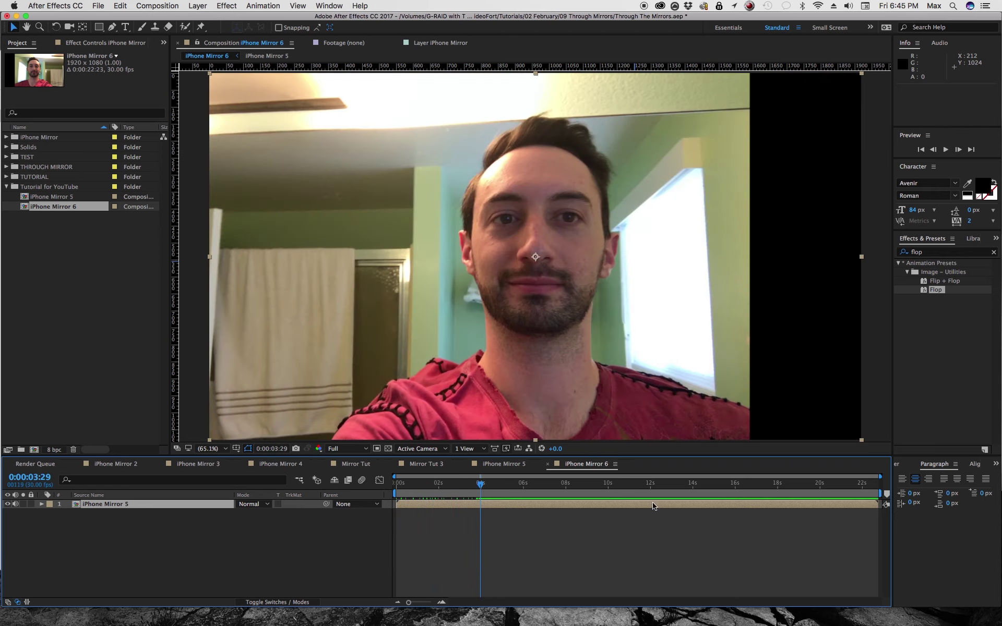
# Trim the nested iPhone Mirror 5 layer to end at 0:00:03:29.
pyautogui.moveTo(878, 504)
pyautogui.mouseDown()
pyautogui.moveTo(480, 509)
pyautogui.moveTo(461, 481)
pyautogui.moveTo(391, 483)
pyautogui.mouseUp()
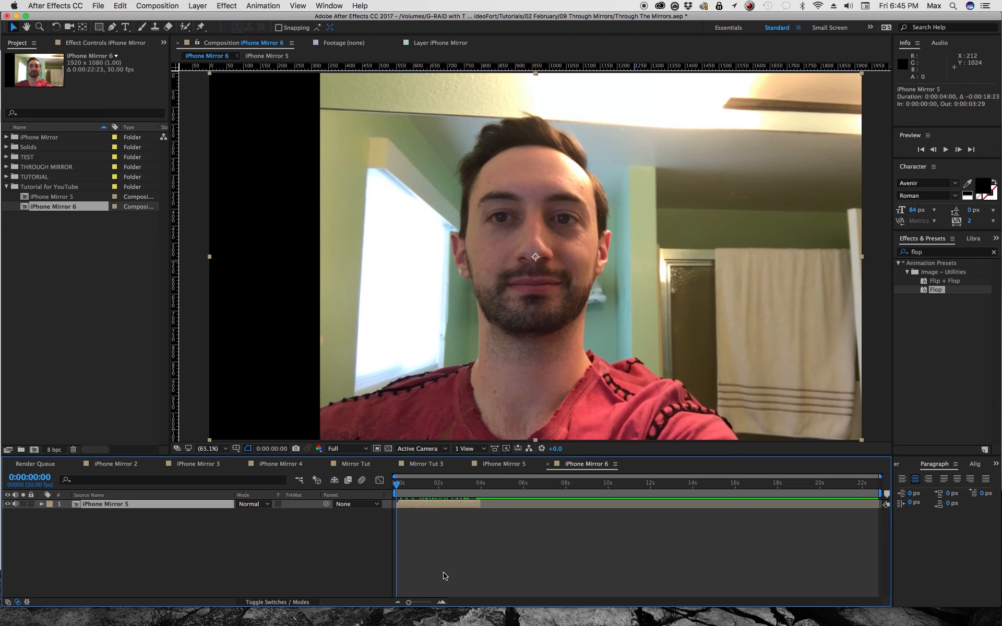
pyautogui.click(444, 577)
pyautogui.click(170, 6)
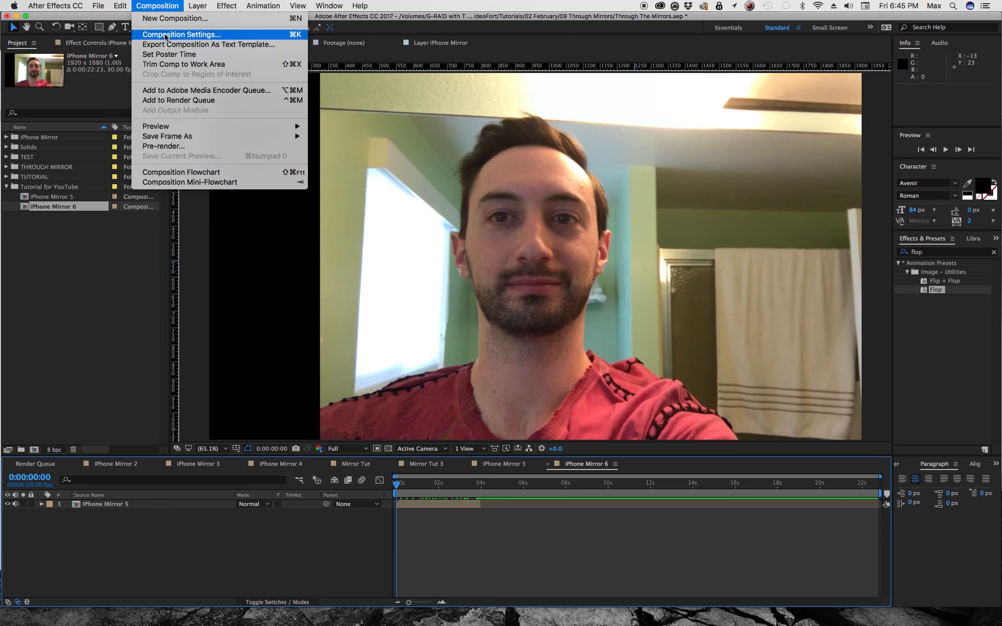
# Set the iPhone Mirror 6 composition width to 1080 px, making it 1080 × 1080 square.
pyautogui.click(167, 34)
pyautogui.click(597, 249)
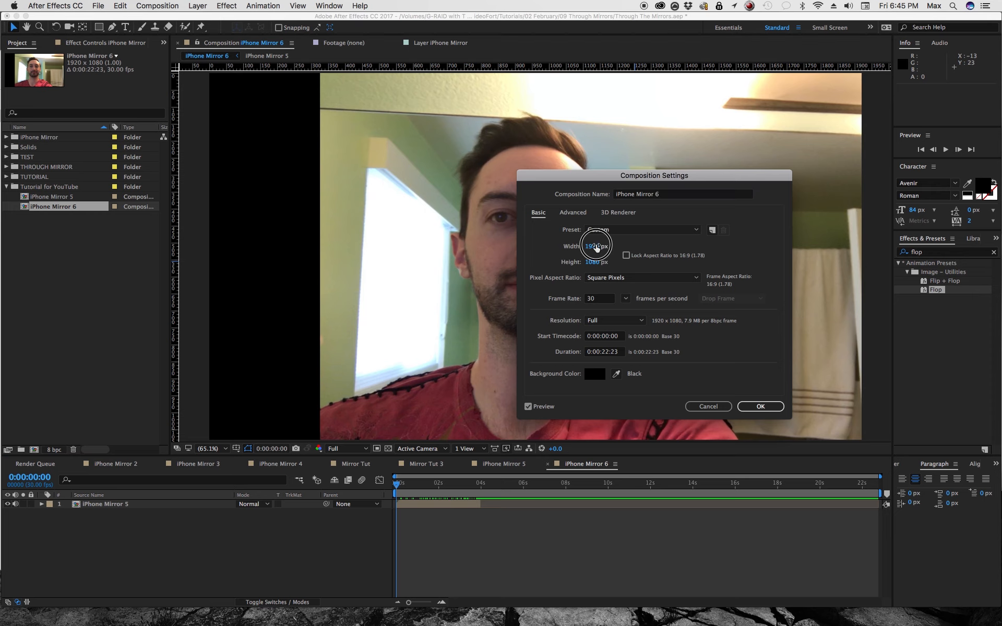
pyautogui.write('1080')
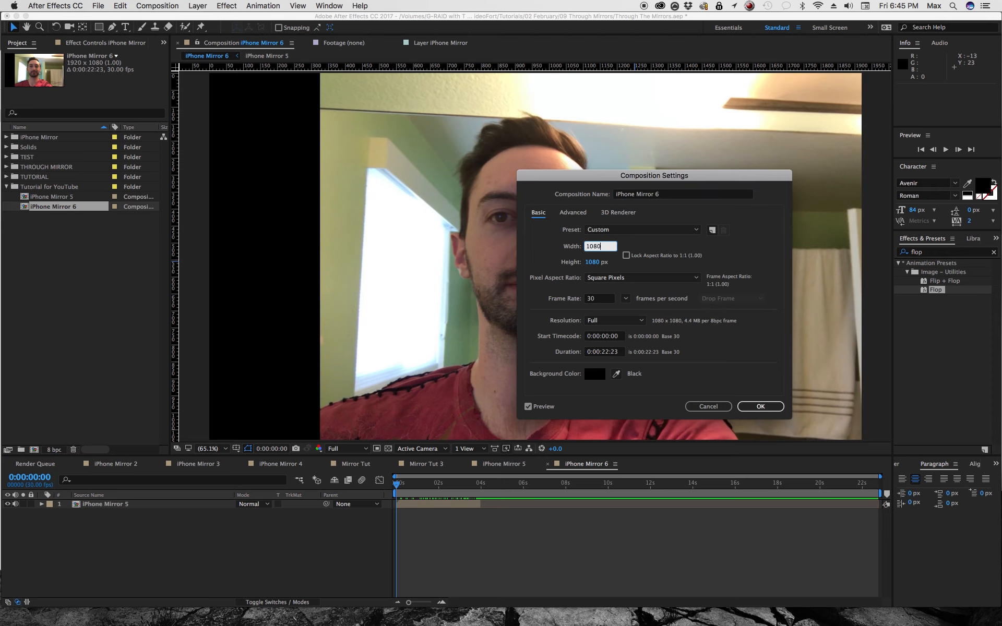
pyautogui.click(762, 406)
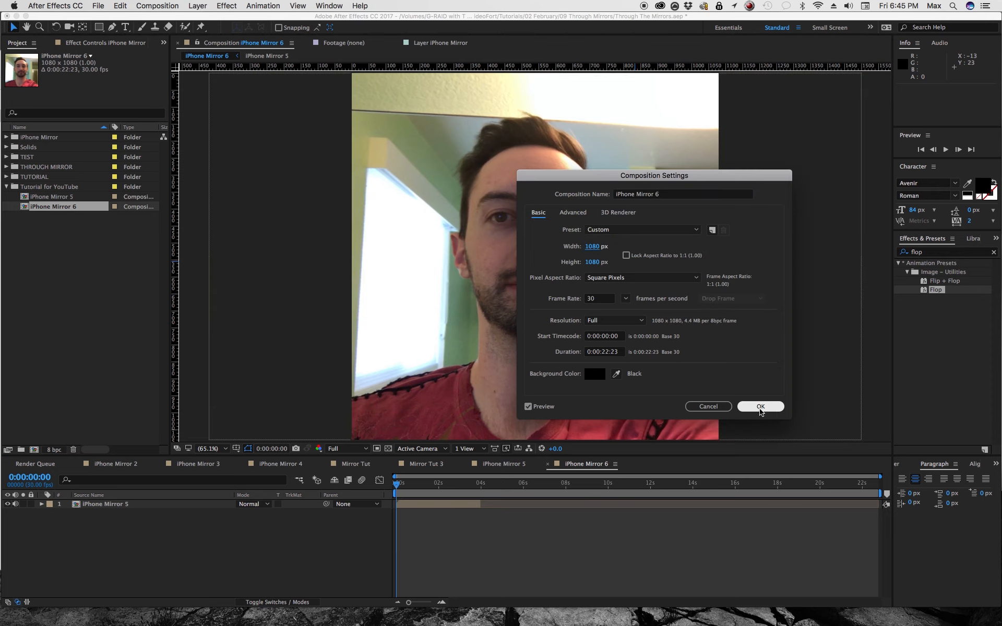
pyautogui.click(761, 406)
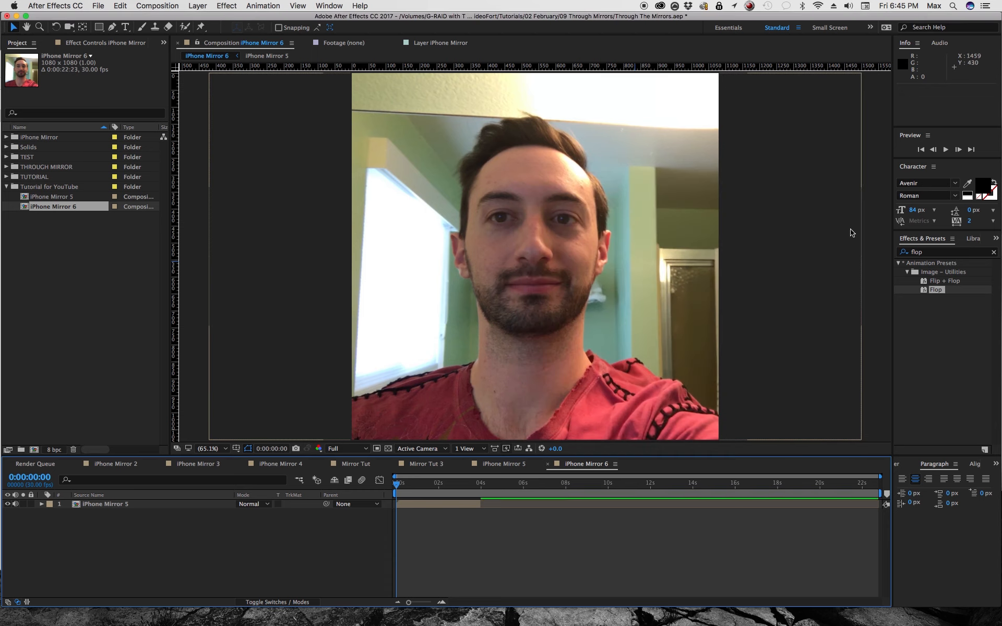
# Scrub to the mirror pass-through around 0:00:02:00 and select the iPhone Mirror 5 layer.
pyautogui.moveTo(399, 486); pyautogui.dragTo(448, 502)
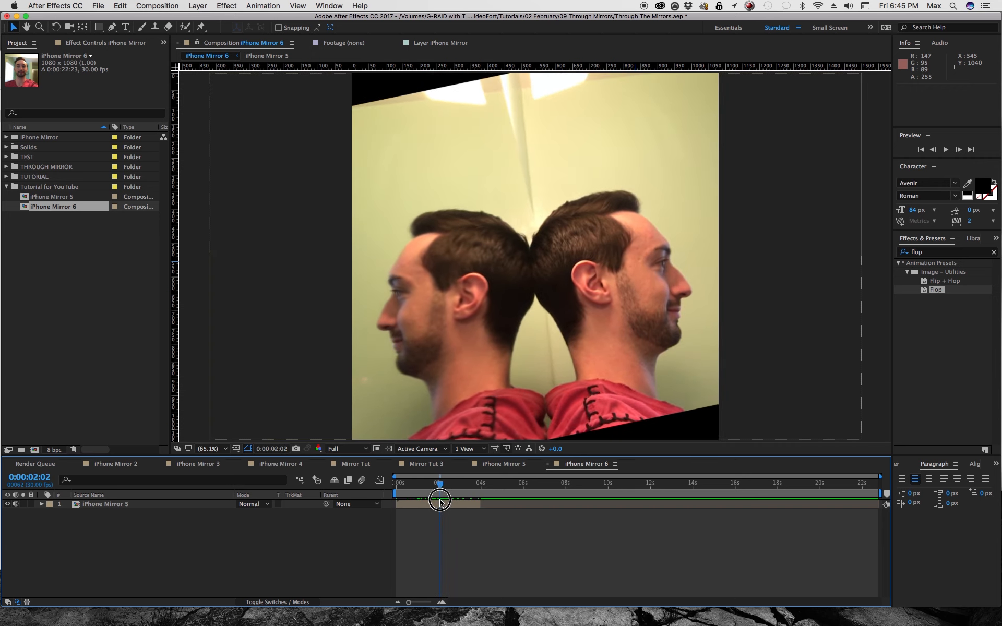
pyautogui.moveTo(449, 503); pyautogui.dragTo(440, 502)
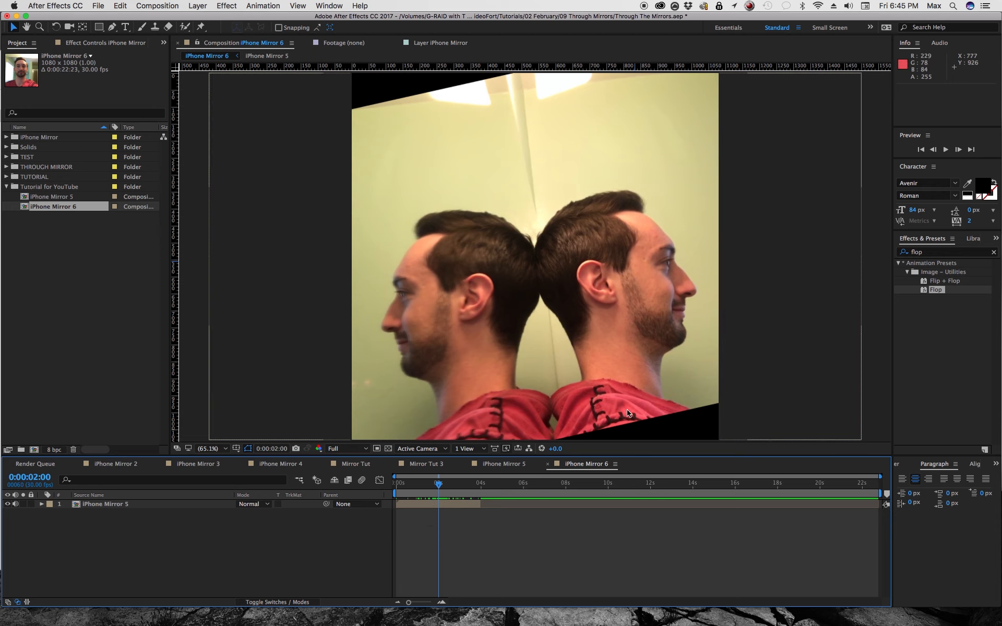
pyautogui.click(429, 505)
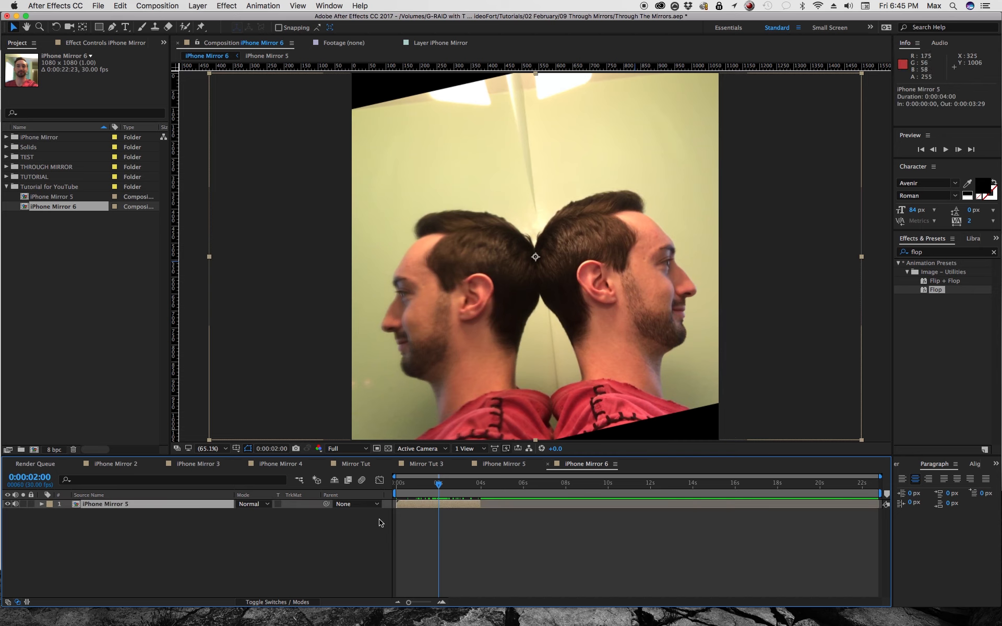
# Start keyframing Scale at two seconds and add 100% keyframes around three seconds and 0:00:01:29.
pyautogui.press('s')
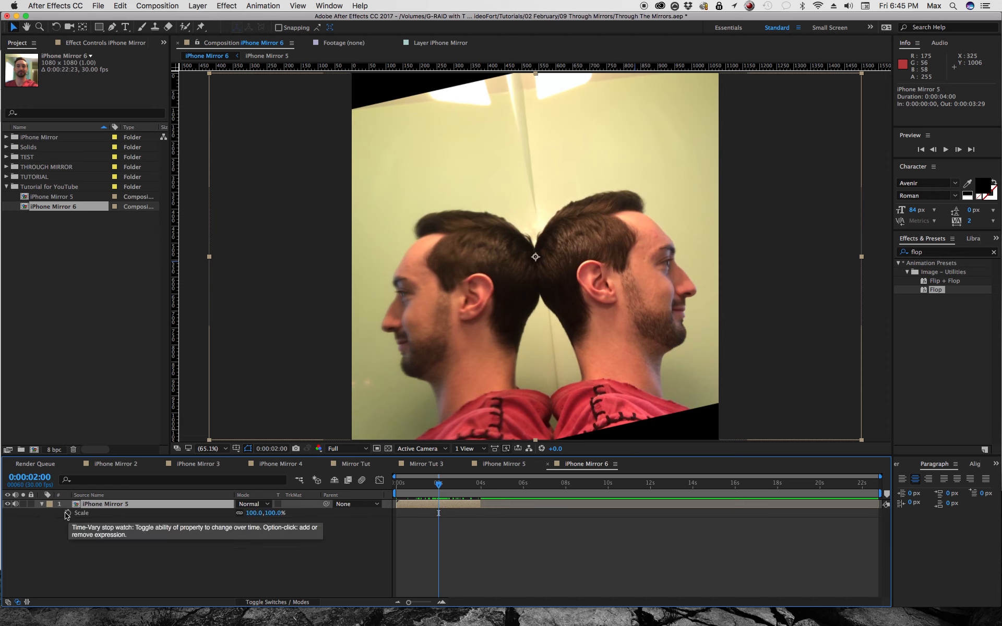
pyautogui.click(66, 515)
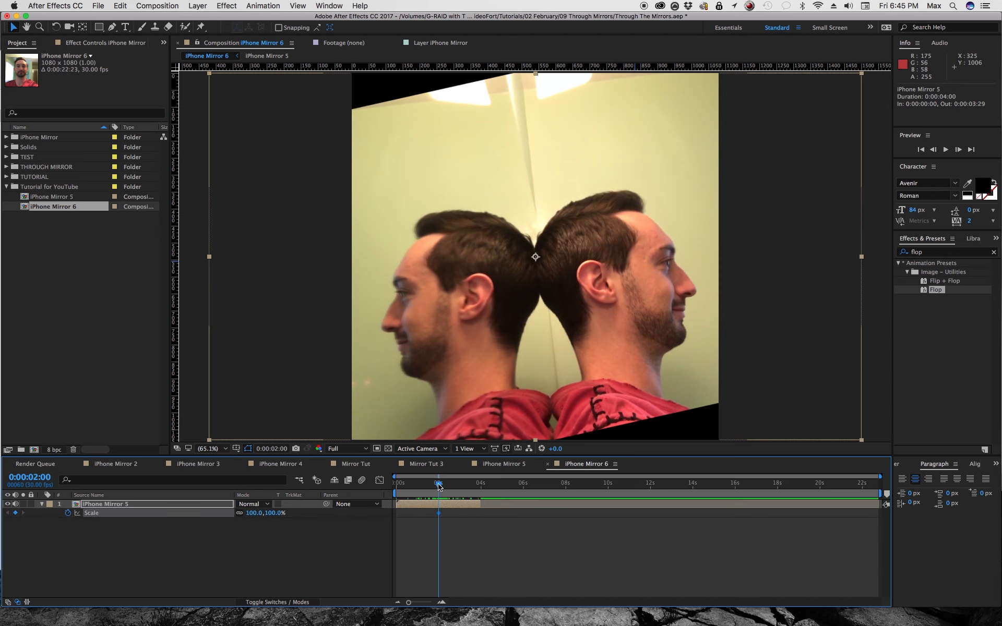
pyautogui.moveTo(440, 484); pyautogui.dragTo(461, 485)
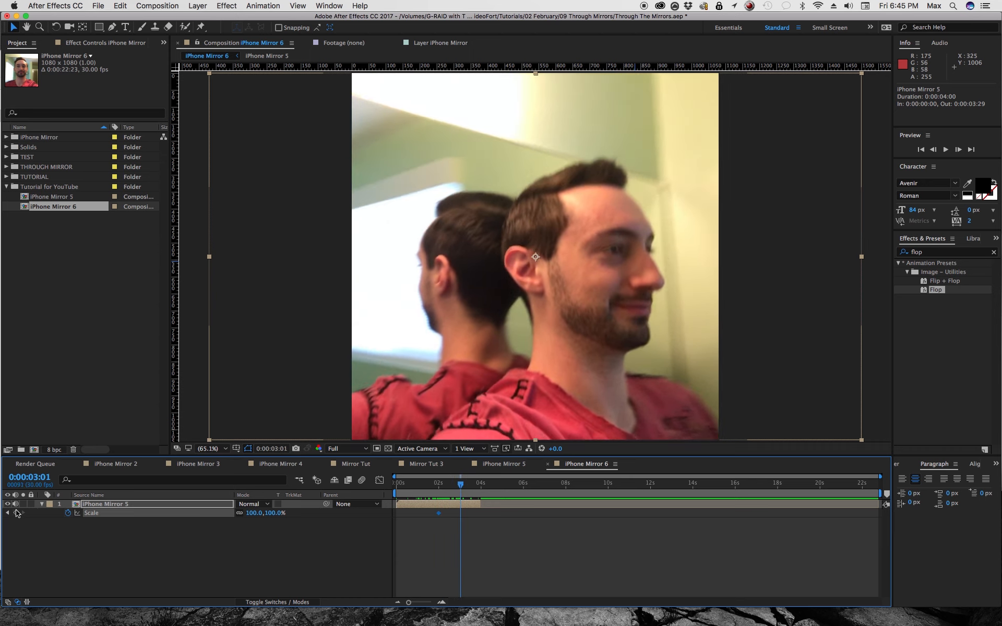
pyautogui.moveTo(461, 484); pyautogui.dragTo(420, 491)
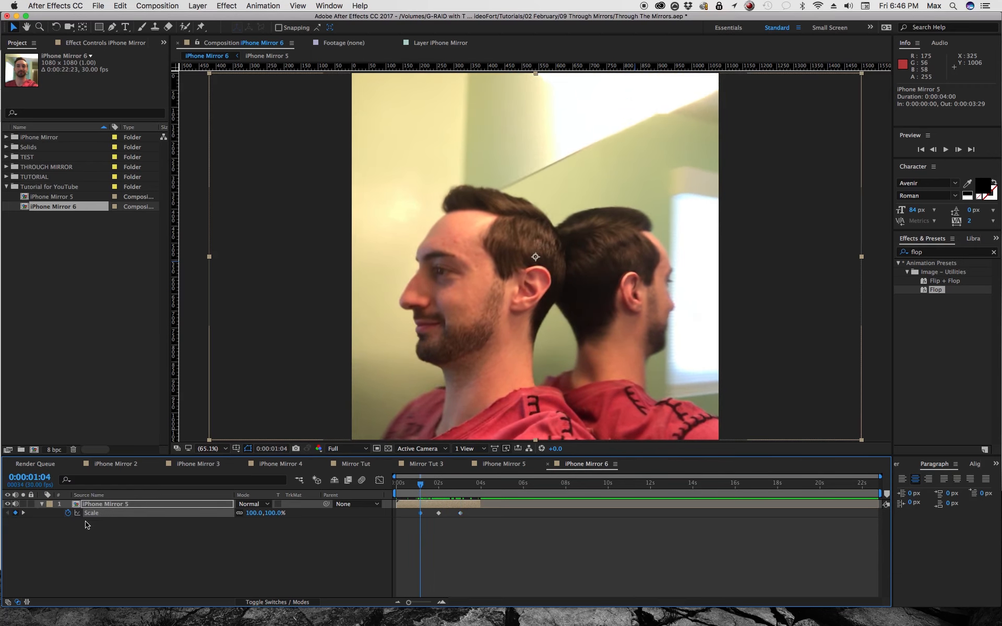
pyautogui.moveTo(430, 485); pyautogui.dragTo(437, 486)
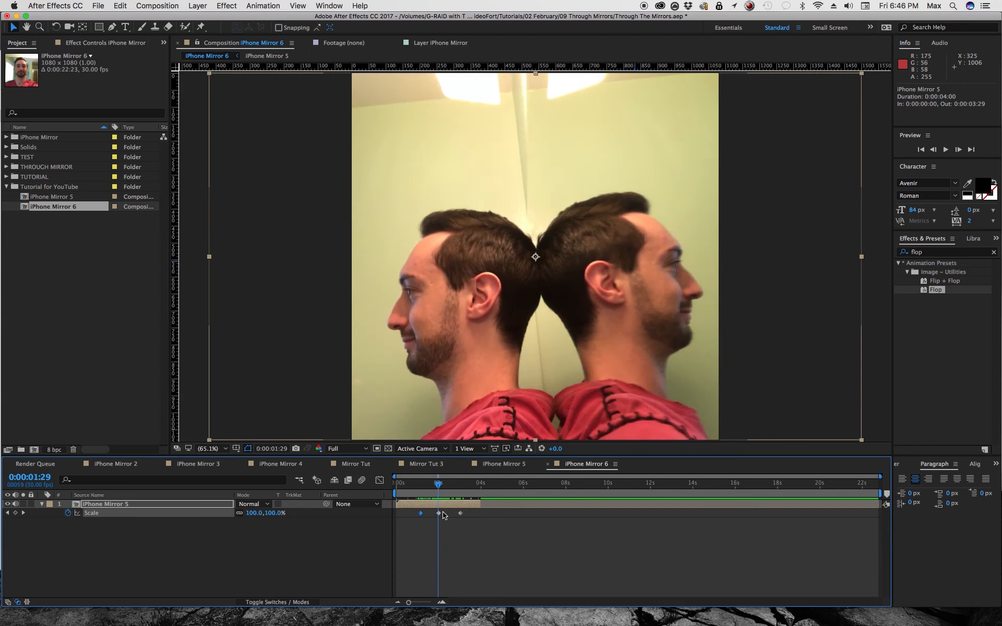
pyautogui.moveTo(445, 486); pyautogui.dragTo(441, 486)
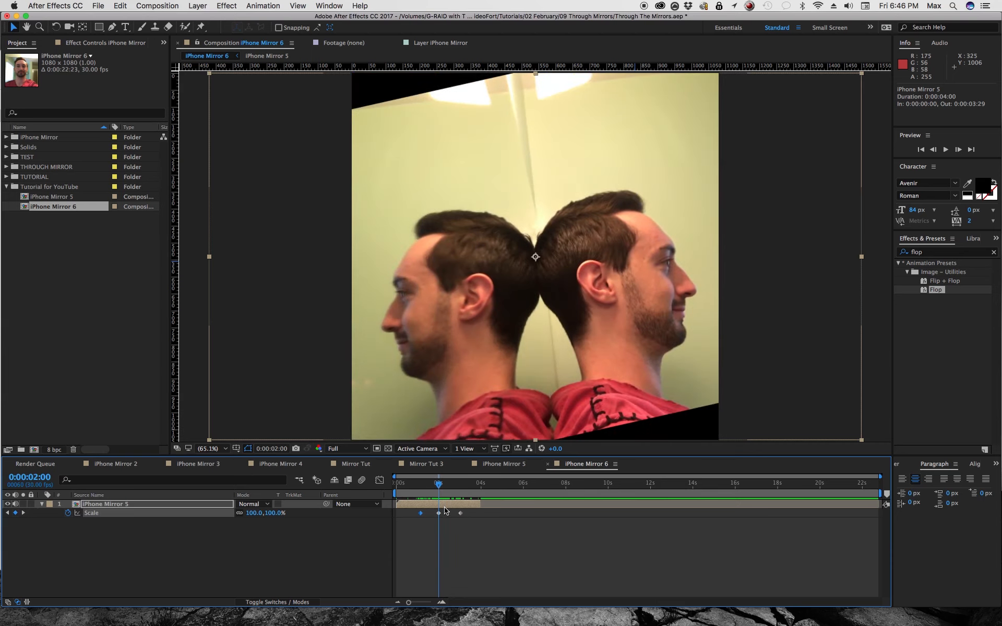
# Raise Scale to 120% at the two-second mirror frame and scrub through the push-in to 3:29.
pyautogui.moveTo(247, 514); pyautogui.dragTo(263, 516)
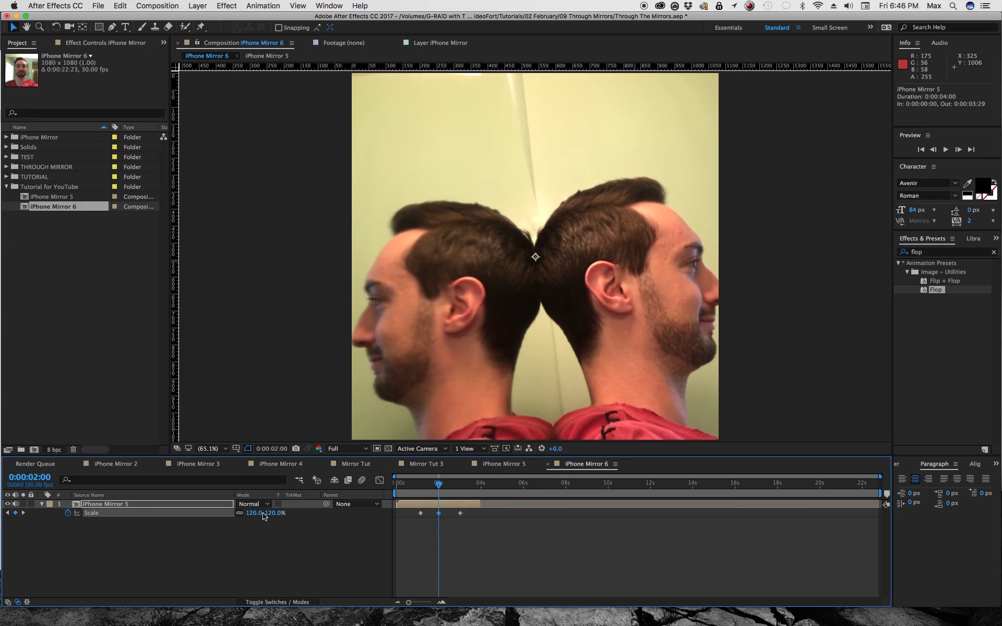
pyautogui.moveTo(438, 484)
pyautogui.mouseDown()
pyautogui.moveTo(428, 492)
pyautogui.moveTo(461, 499)
pyautogui.moveTo(406, 511)
pyautogui.mouseUp()
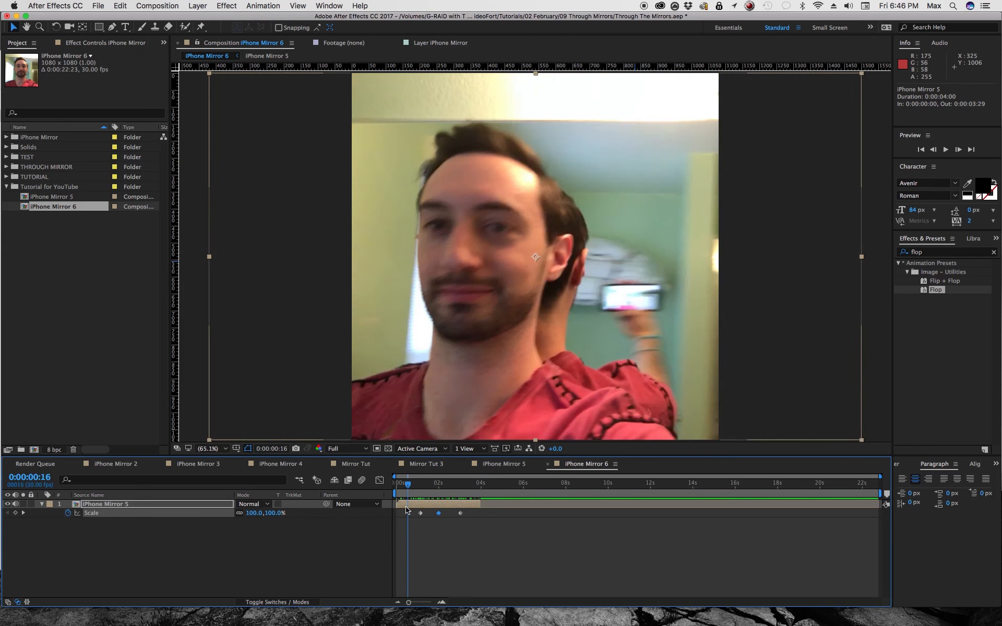
pyautogui.moveTo(448, 482); pyautogui.dragTo(478, 485)
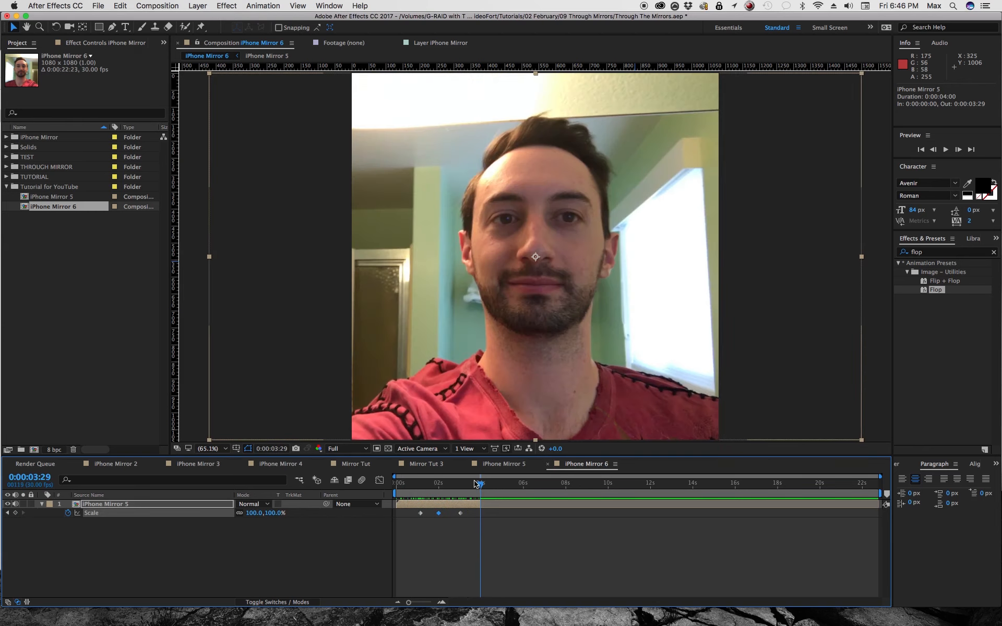
# End the work area at the clip's end and play a preview of the scale push-in.
pyautogui.press('n')
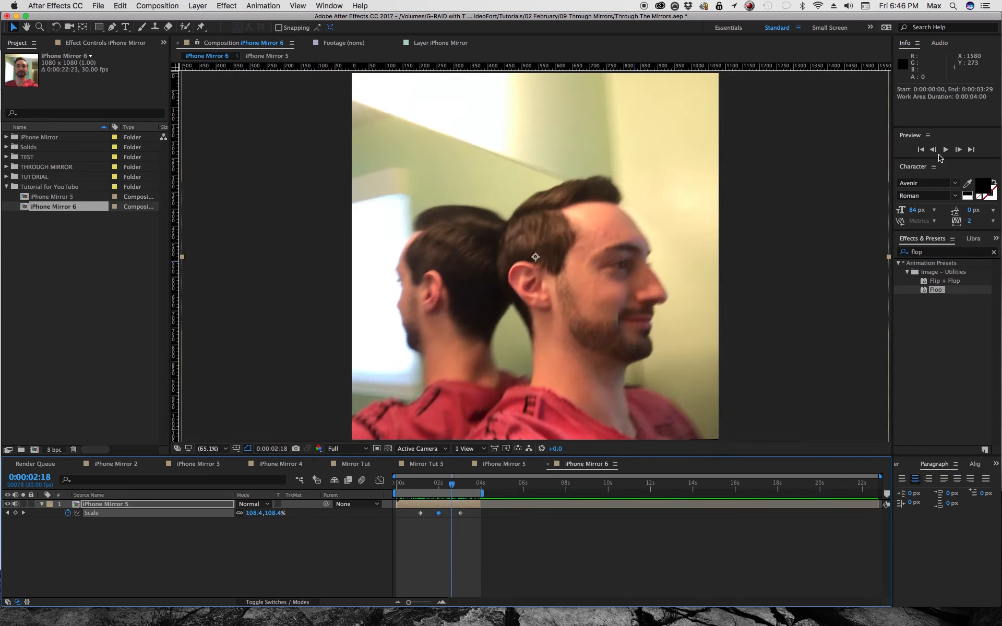
pyautogui.click(944, 148)
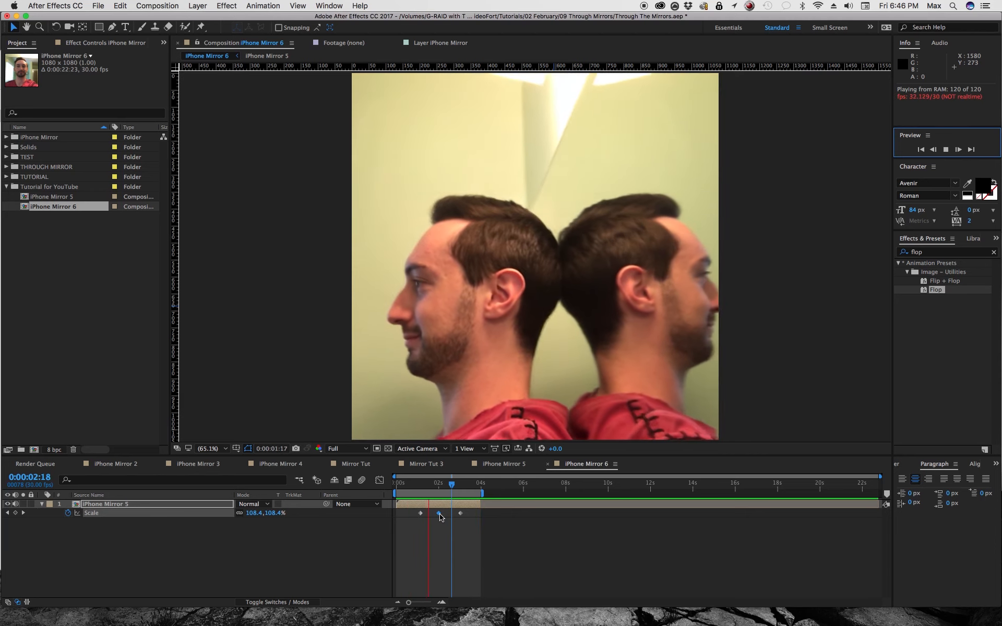
pyautogui.click(447, 485)
# Scrub around the two-second mirror join to review the zoom easing through about 104–108%.
pyautogui.moveTo(446, 485); pyautogui.dragTo(439, 485)
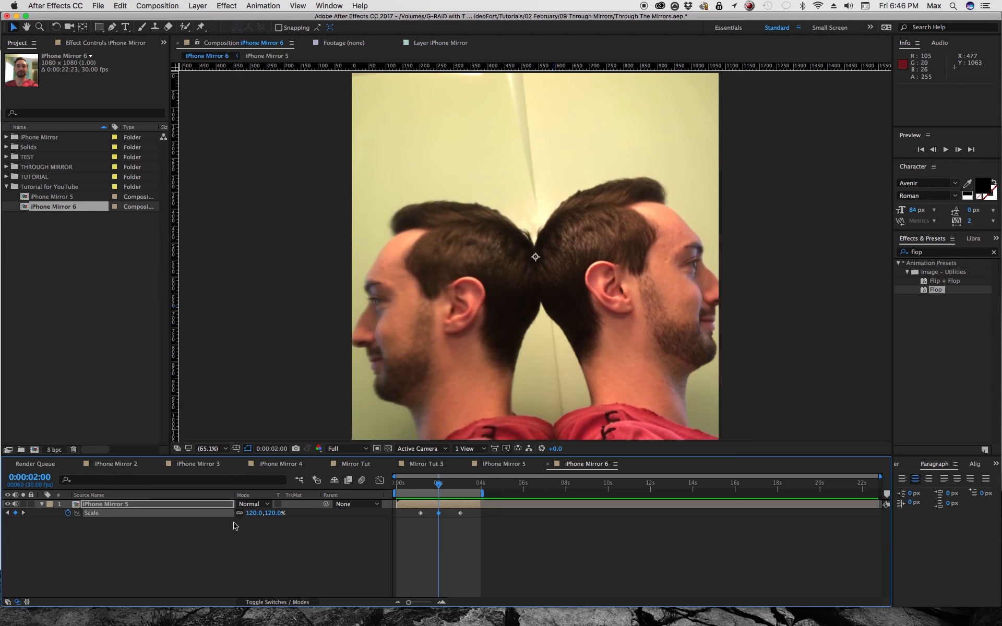
pyautogui.moveTo(440, 485)
pyautogui.mouseDown()
pyautogui.moveTo(470, 489)
pyautogui.moveTo(408, 495)
pyautogui.moveTo(470, 494)
pyautogui.moveTo(404, 501)
pyautogui.mouseUp()
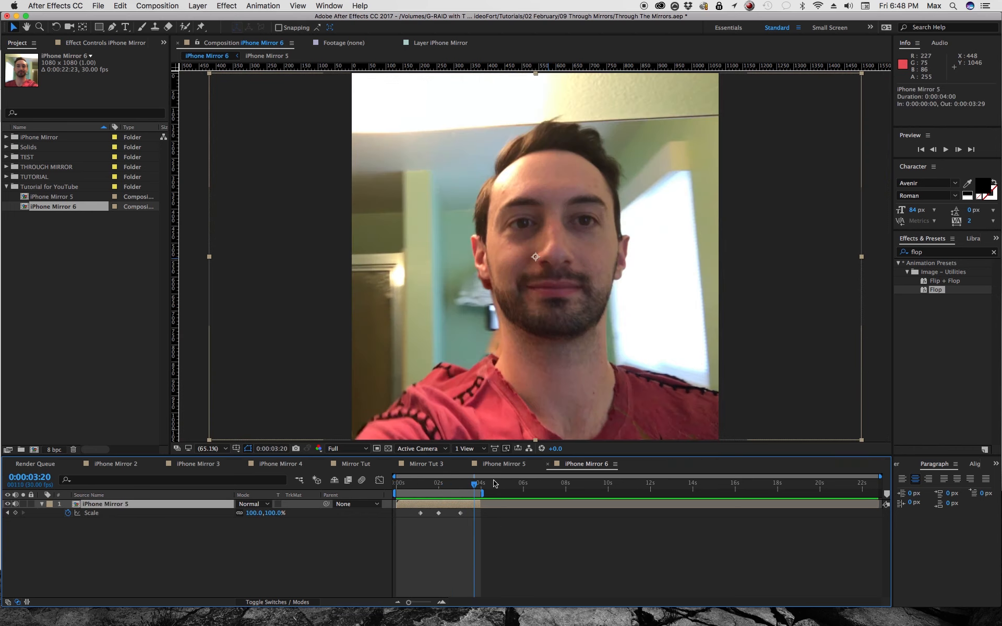
pyautogui.moveTo(442, 485)
pyautogui.mouseDown()
pyautogui.moveTo(435, 495)
pyautogui.moveTo(456, 498)
pyautogui.mouseUp()
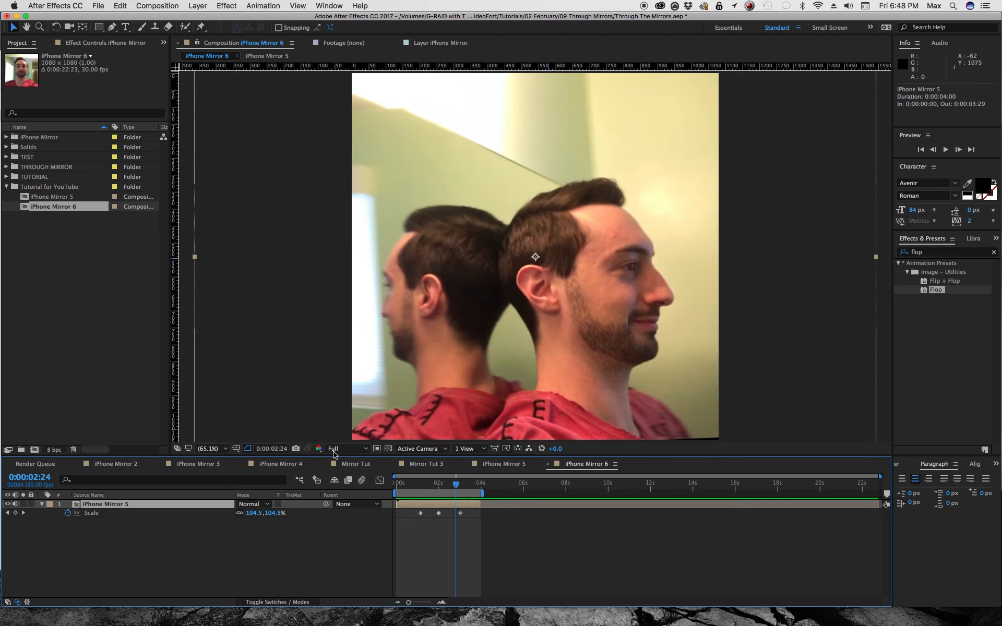
# Make a new composition, iPhone Mirror 7, from iPhone Mirror 6 and move near the footage end.
pyautogui.moveTo(26, 209); pyautogui.dragTo(25, 213)
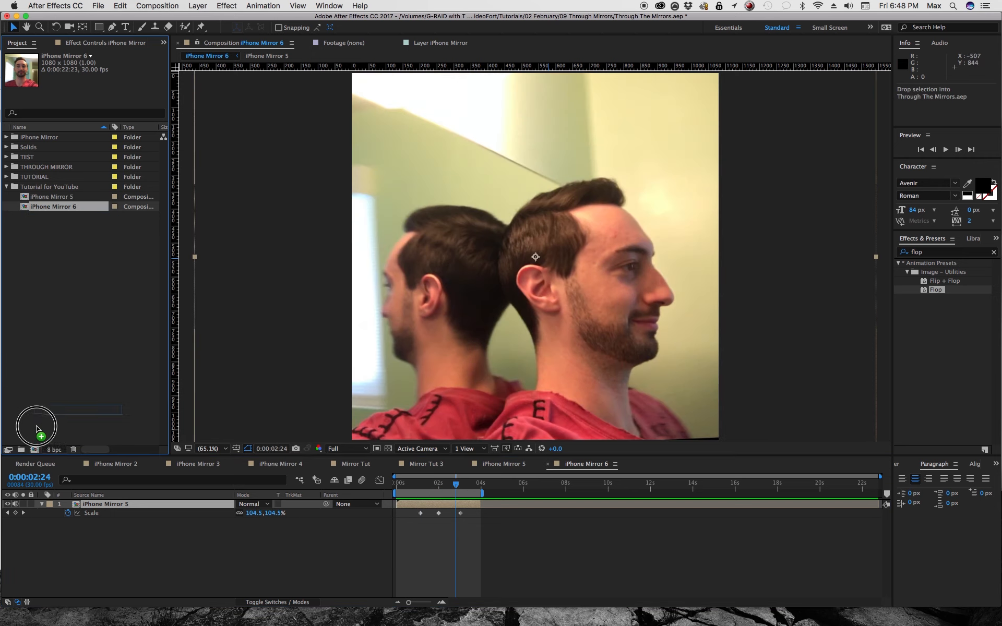
pyautogui.moveTo(26, 213); pyautogui.dragTo(22, 450)
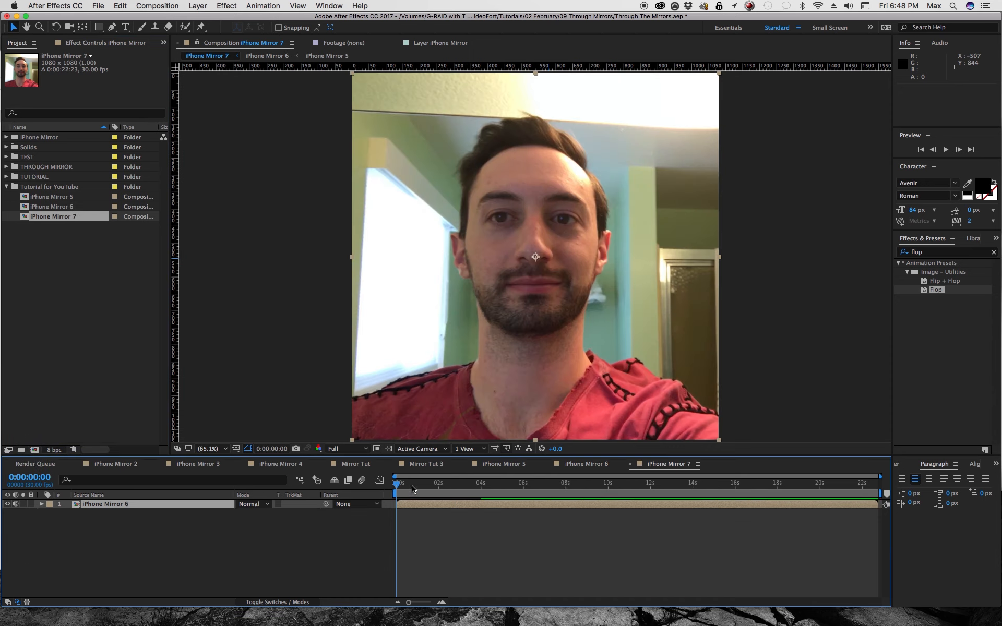
pyautogui.moveTo(398, 484); pyautogui.dragTo(482, 488)
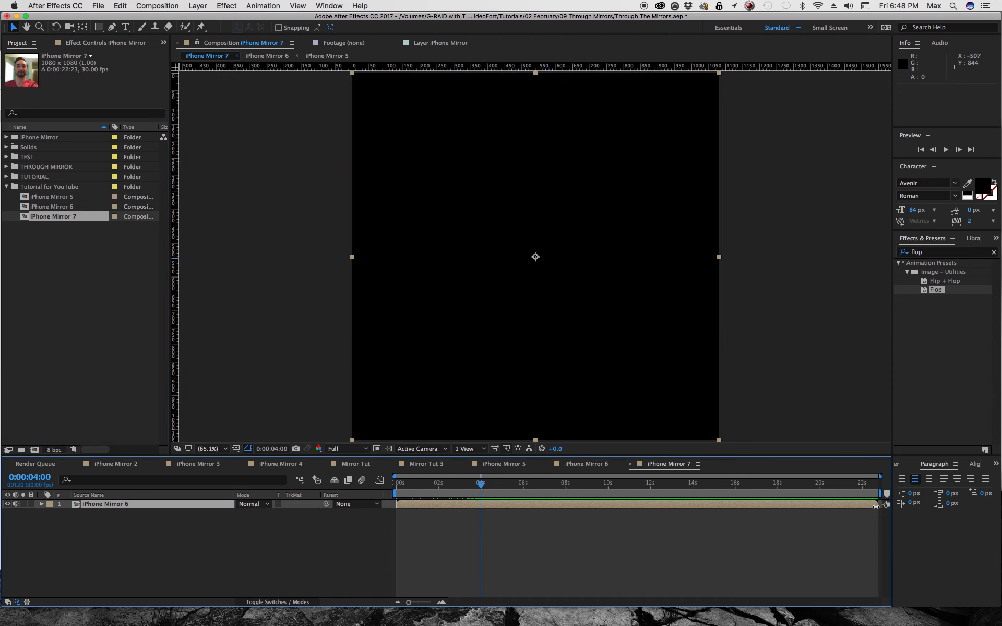
# Trim the iPhone Mirror 6 layer's out point to the last real frame at 0:00:03:29.
pyautogui.moveTo(875, 504); pyautogui.dragTo(480, 504)
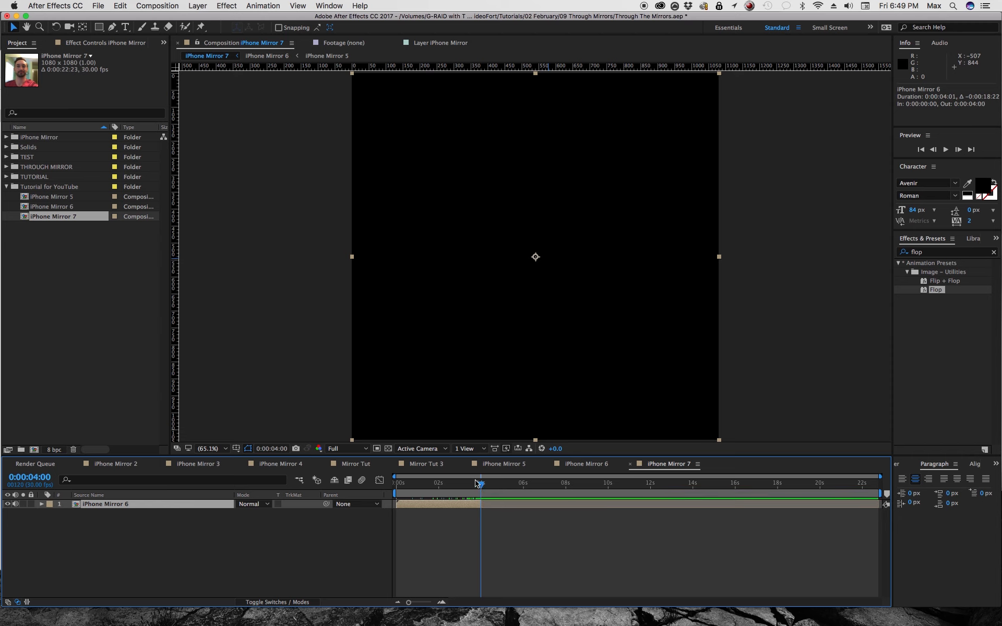
pyautogui.press('pageup')
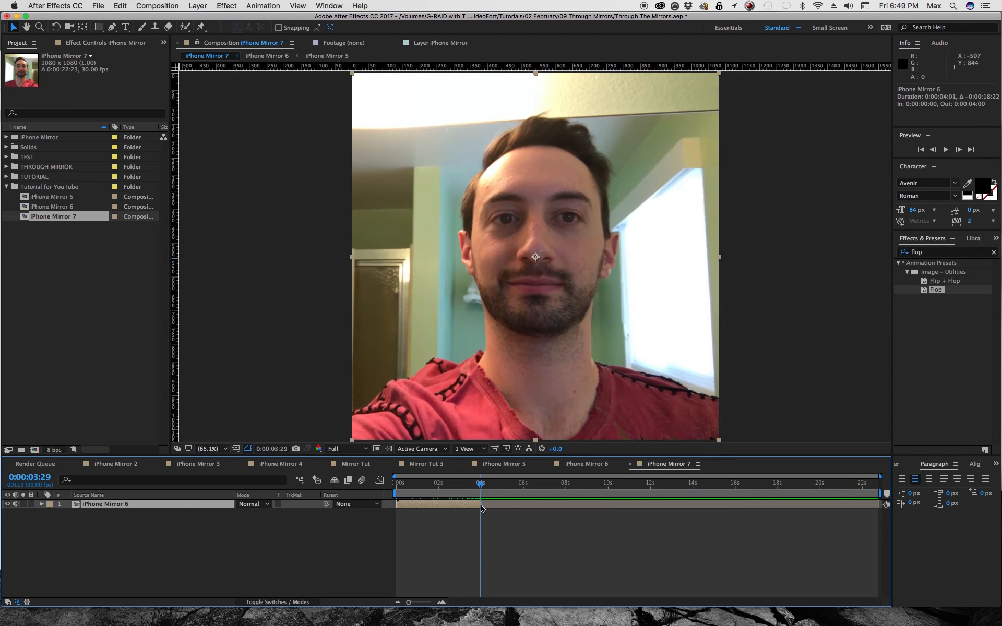
pyautogui.hotkey('alt', ']')
pyautogui.click(478, 505)
# Enable Time Remapping on iPhone Mirror 6 with keyframes at 3:29 and about 3:07.
pyautogui.rightClick(455, 505)
pyautogui.moveTo(502, 297)
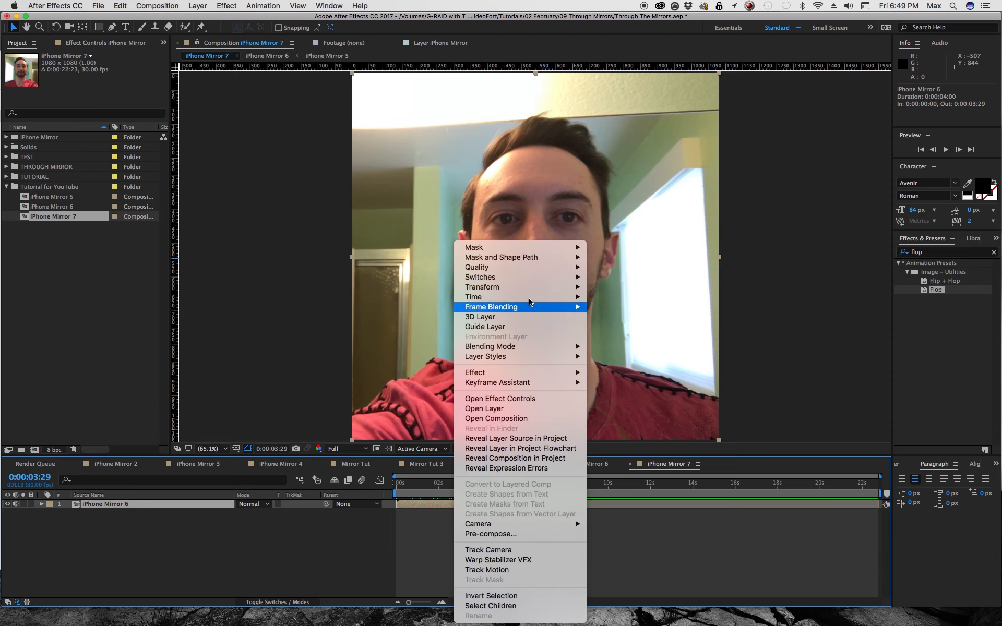
pyautogui.click(623, 297)
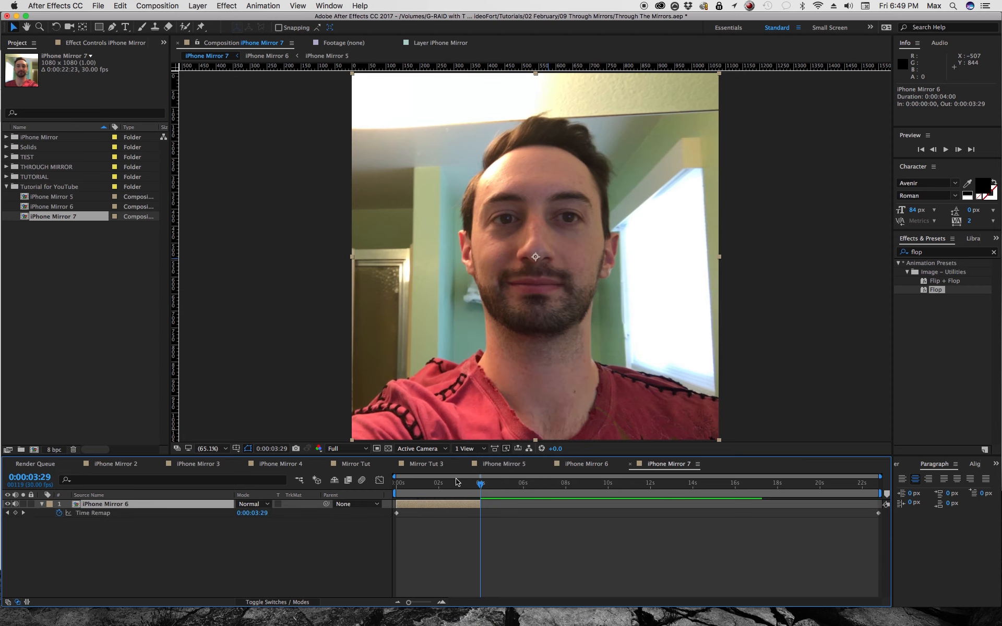
pyautogui.click(8, 514)
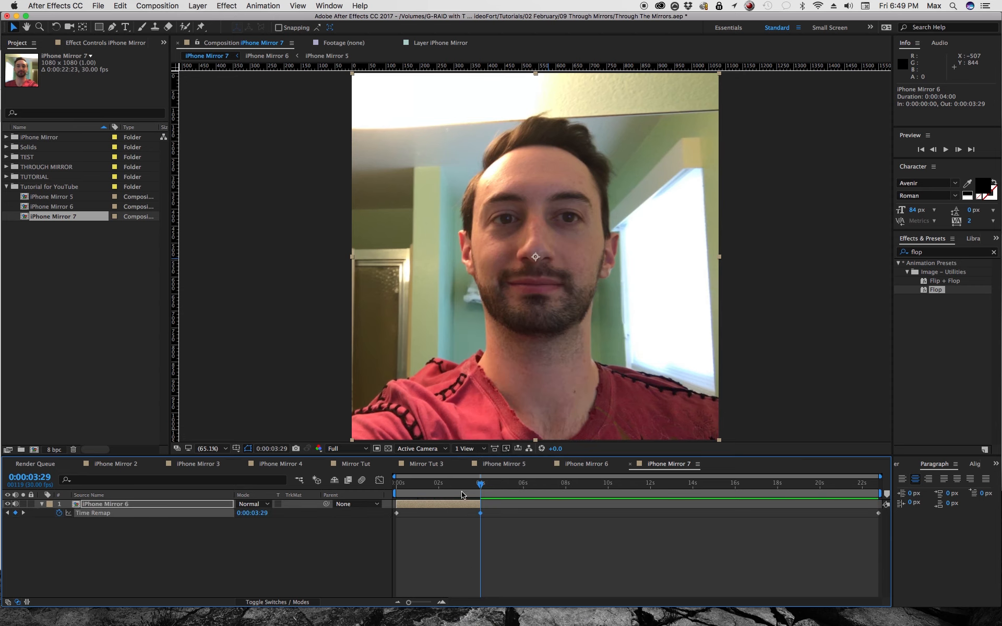
pyautogui.moveTo(479, 484); pyautogui.dragTo(428, 487)
pyautogui.click(17, 513)
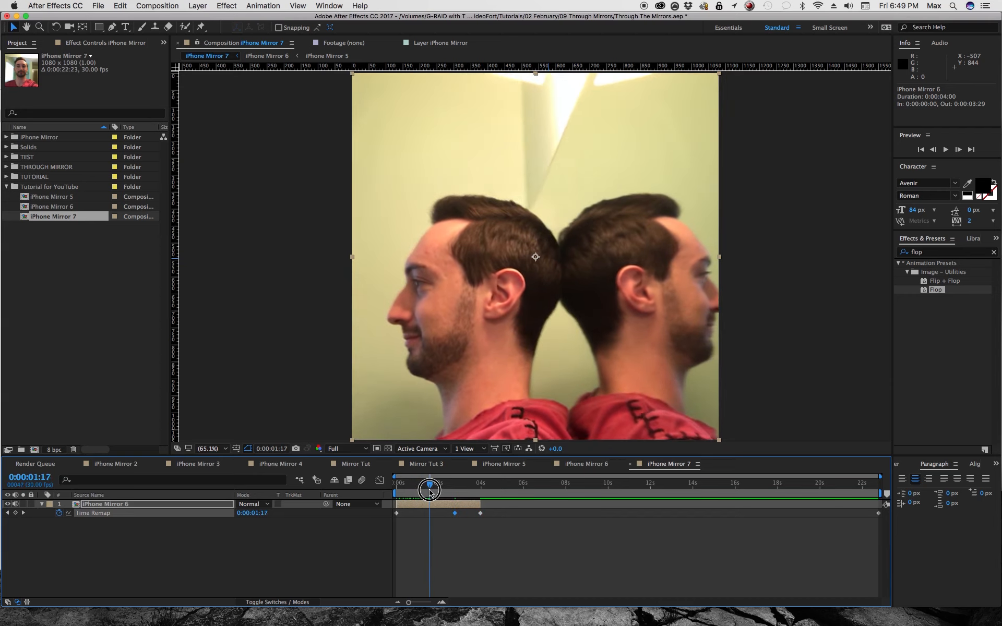
pyautogui.moveTo(427, 490)
pyautogui.mouseDown()
pyautogui.moveTo(412, 490)
pyautogui.moveTo(423, 490)
pyautogui.mouseUp()
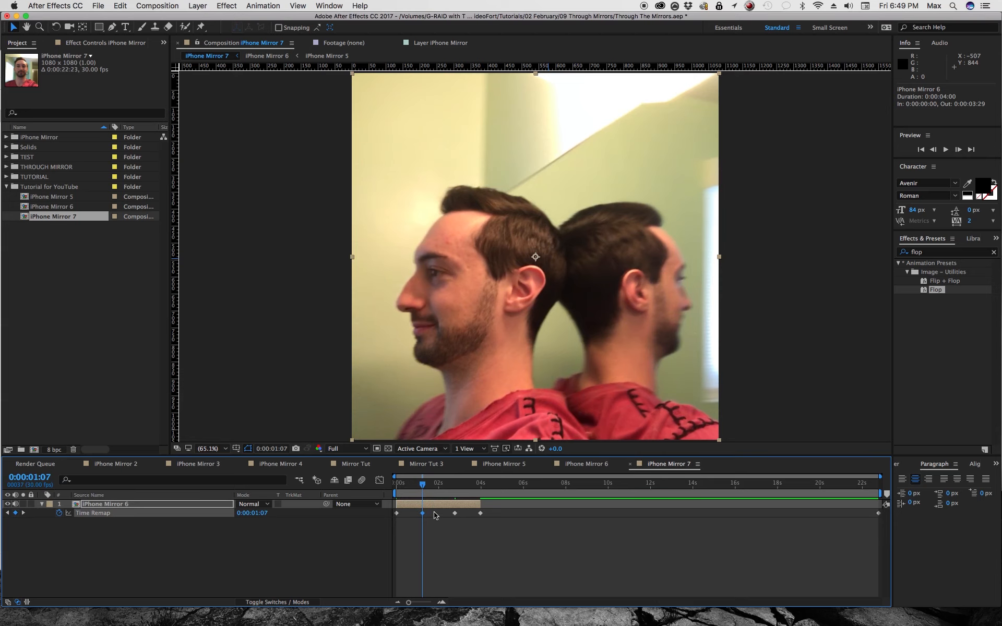
# Shift the later Time Remap keyframes earlier, end the work area around 3:05 and preview.
pyautogui.moveTo(456, 513)
pyautogui.mouseDown()
pyautogui.moveTo(439, 514)
pyautogui.moveTo(470, 513)
pyautogui.mouseUp()
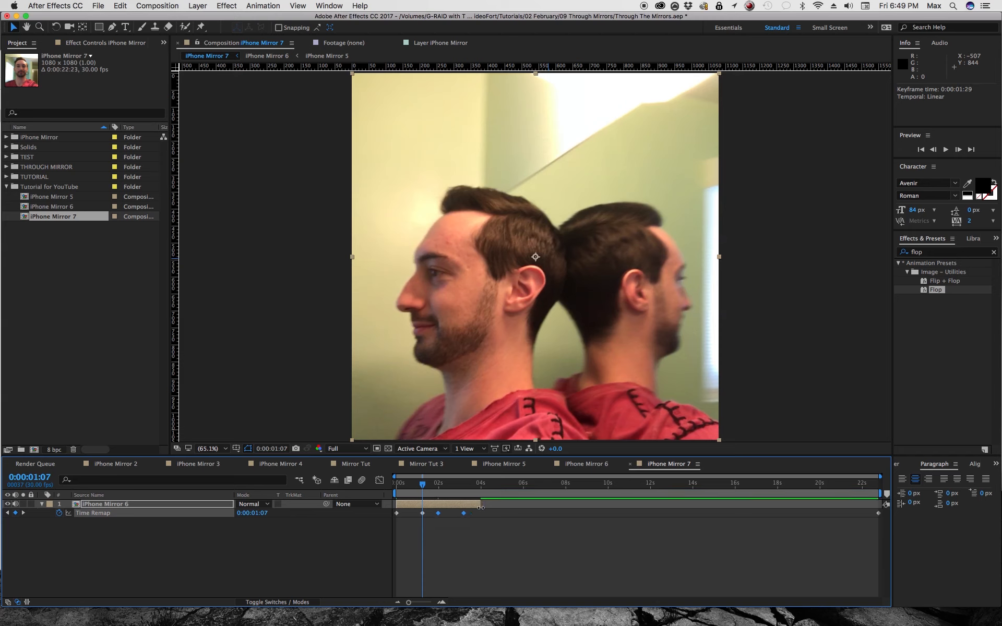
pyautogui.moveTo(423, 484); pyautogui.dragTo(462, 484)
pyautogui.click(463, 512)
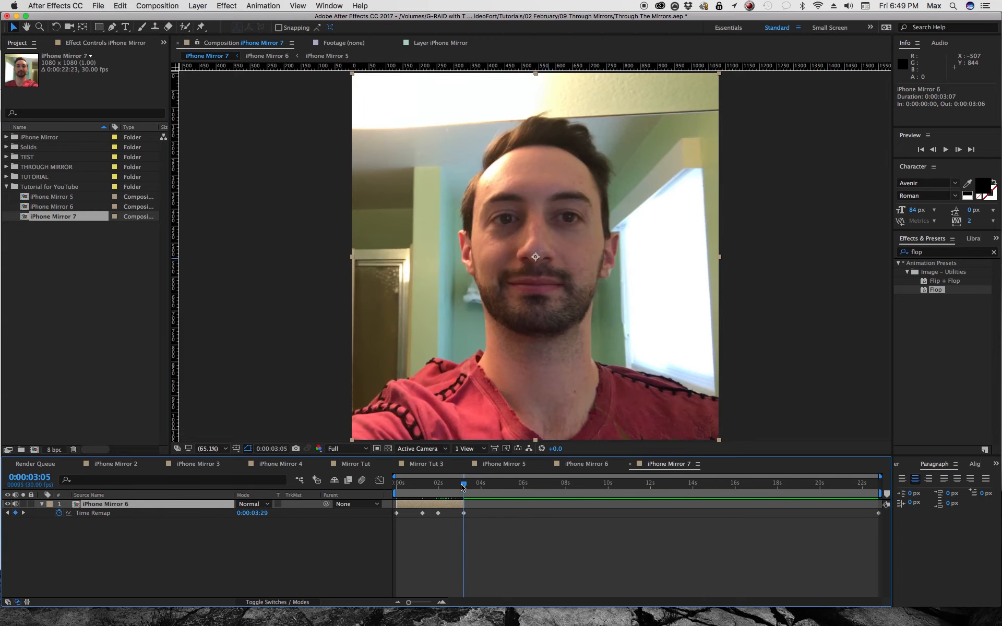
pyautogui.press('n')
pyautogui.click(946, 149)
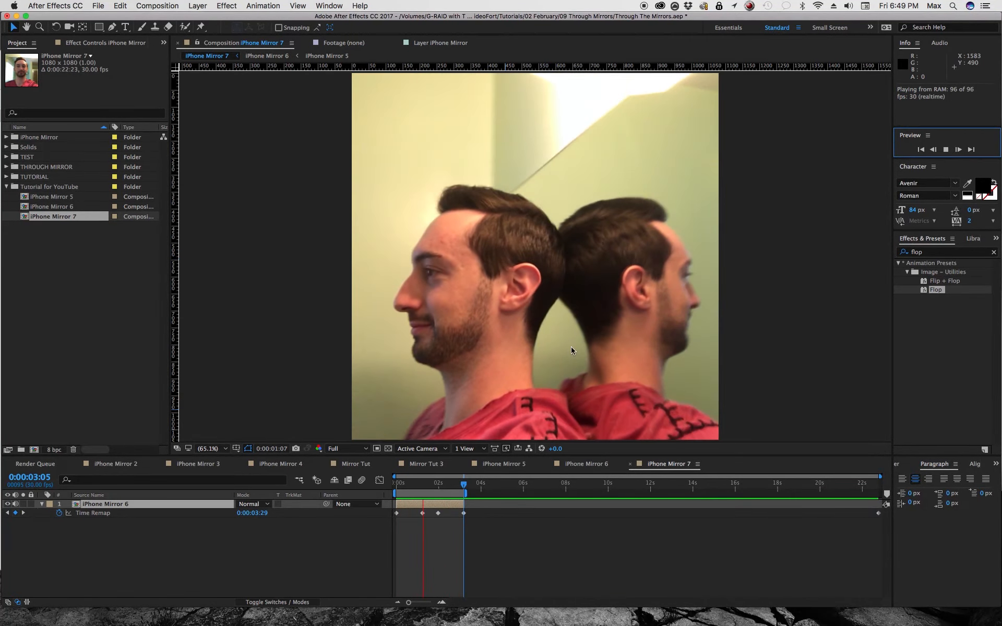
# Stop the preview and switch back to the iPhone Mirror 6 composition.
pyautogui.click(456, 486)
pyautogui.click(423, 486)
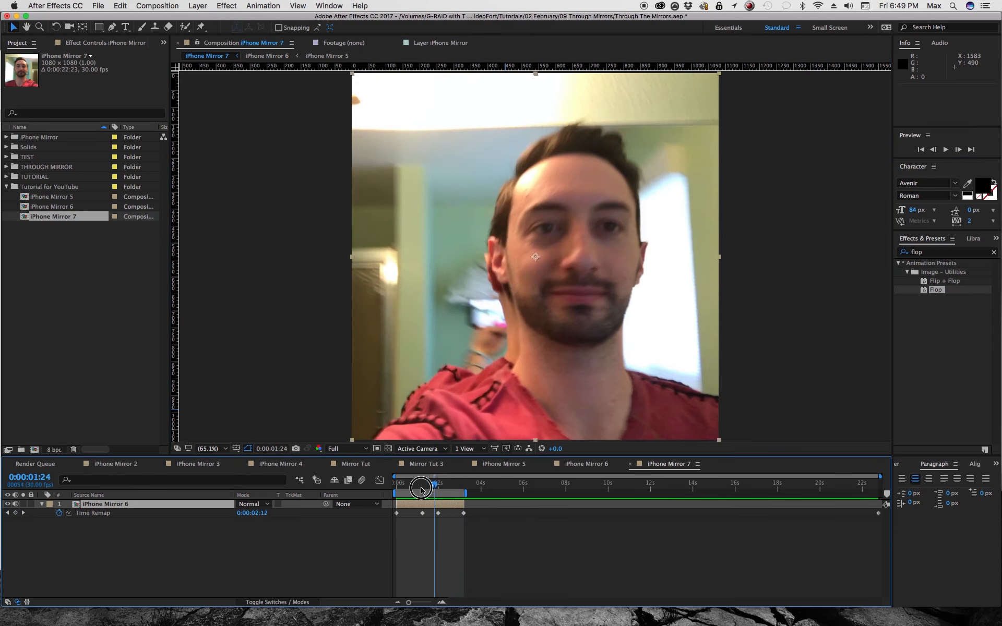
pyautogui.click(594, 466)
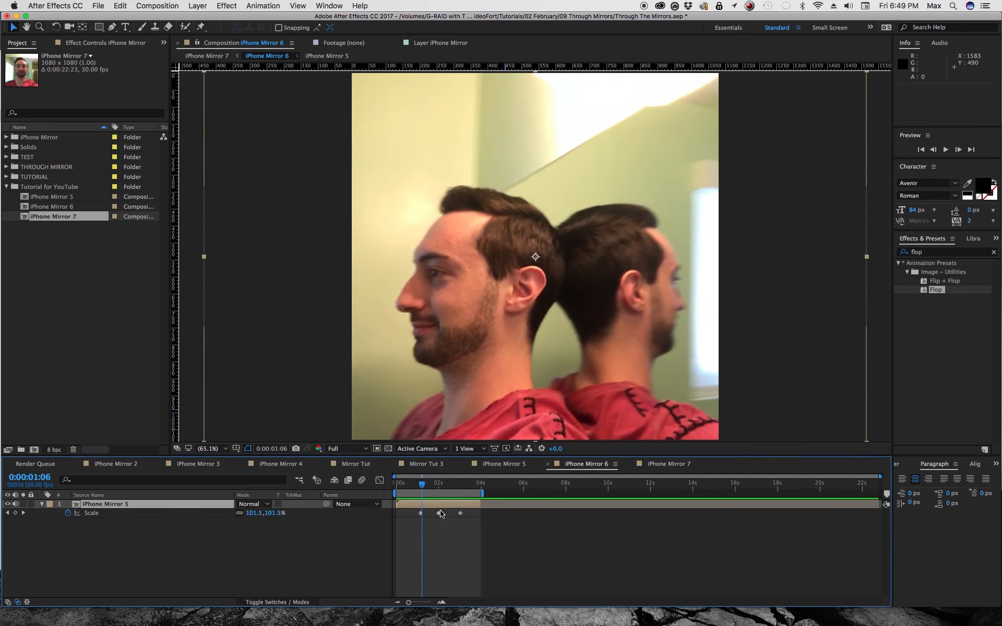
# Delete two Scale keyframes so iPhone Mirror 5 holds 120%, check it, and return to iPhone Mirror 7.
pyautogui.click(460, 515)
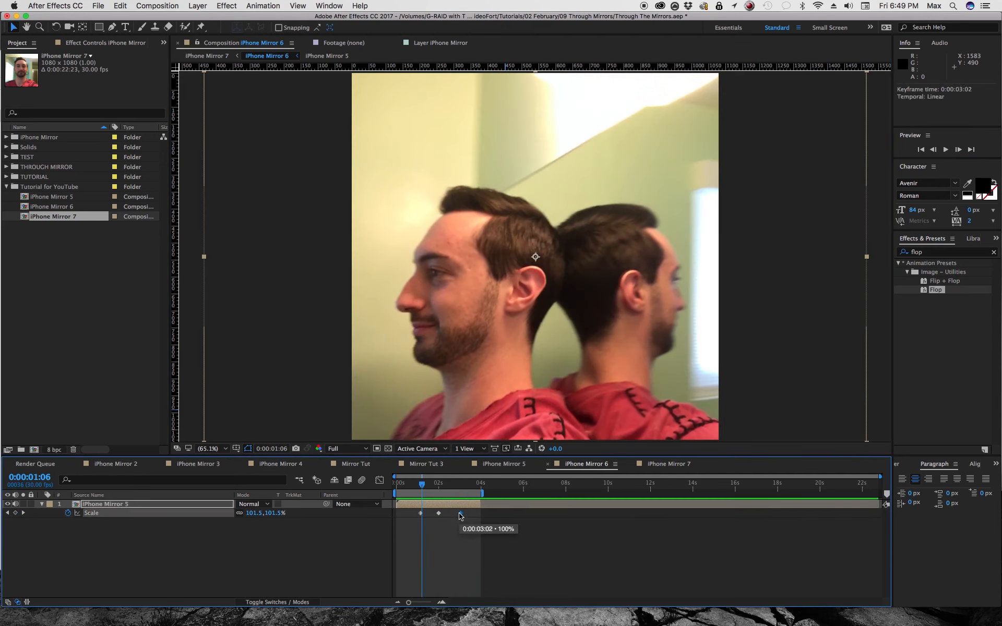
pyautogui.press('Delete')
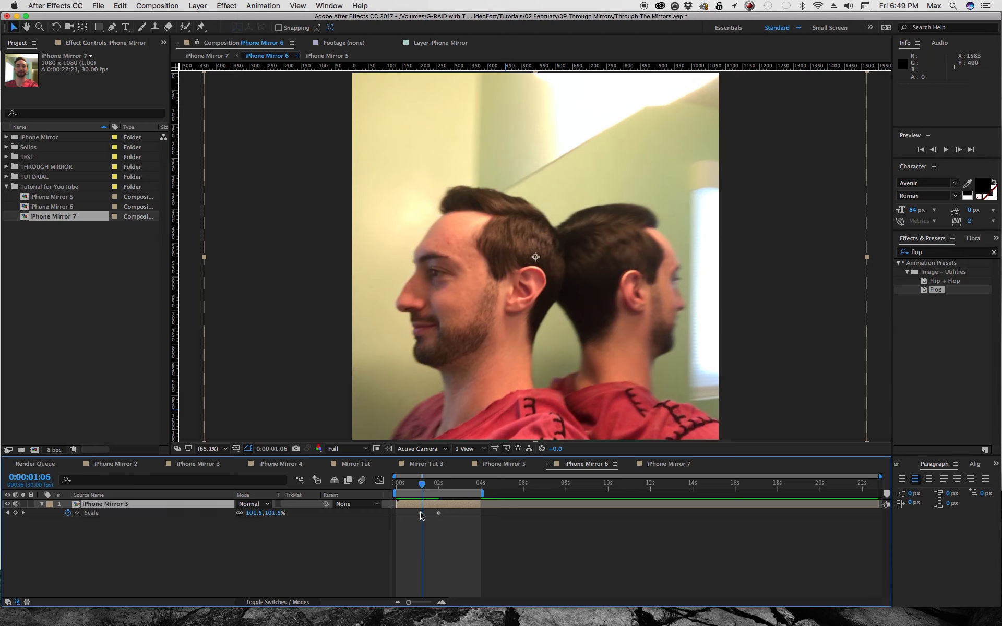
pyautogui.press('Delete')
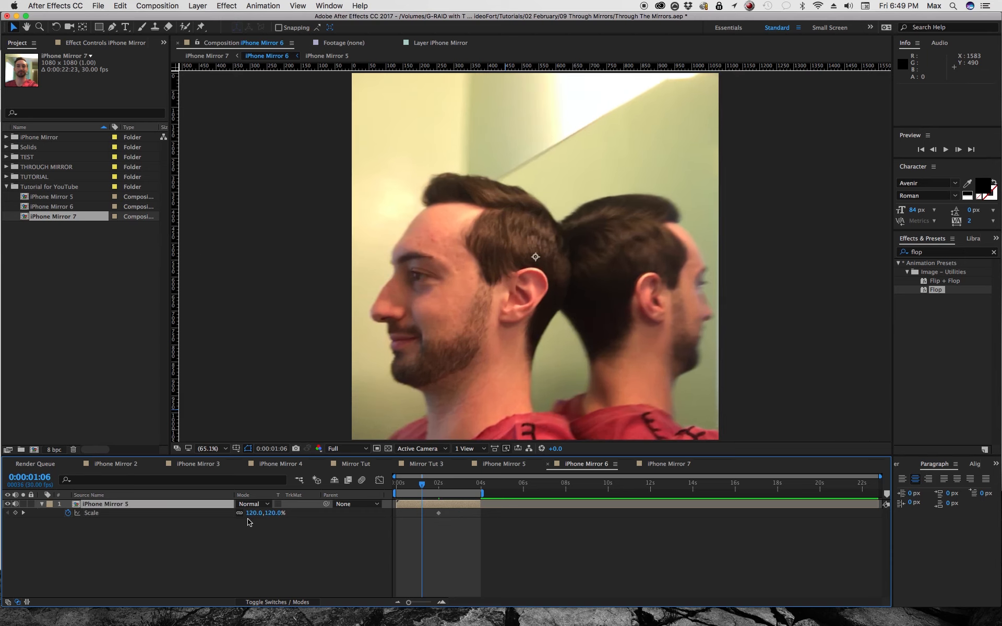
pyautogui.moveTo(422, 484); pyautogui.dragTo(478, 497)
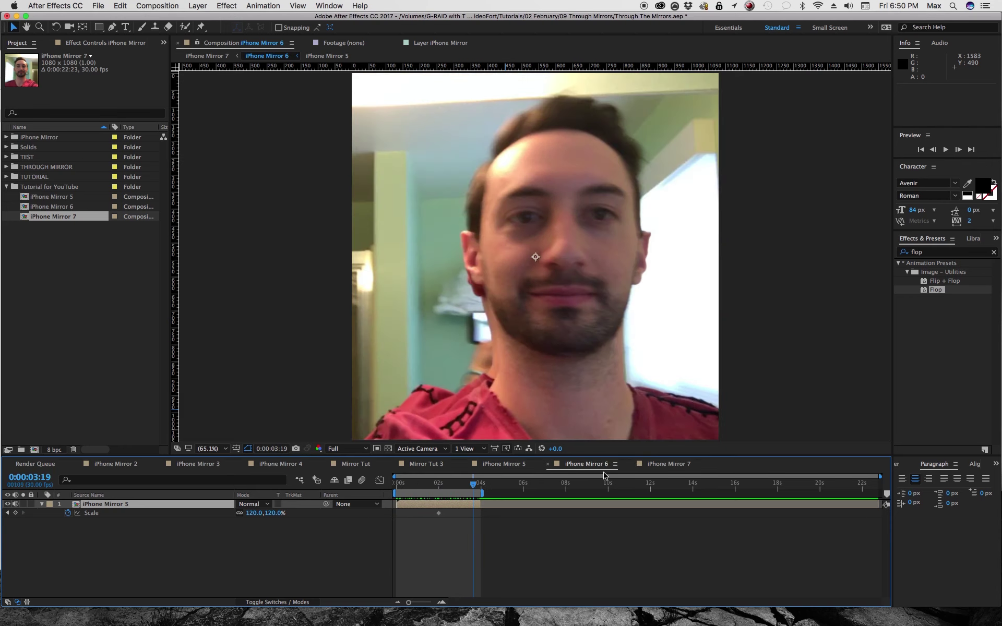
pyautogui.click(670, 465)
# Preview the remapped clip from the start and park the time indicator at 2:04.
pyautogui.press('Home')
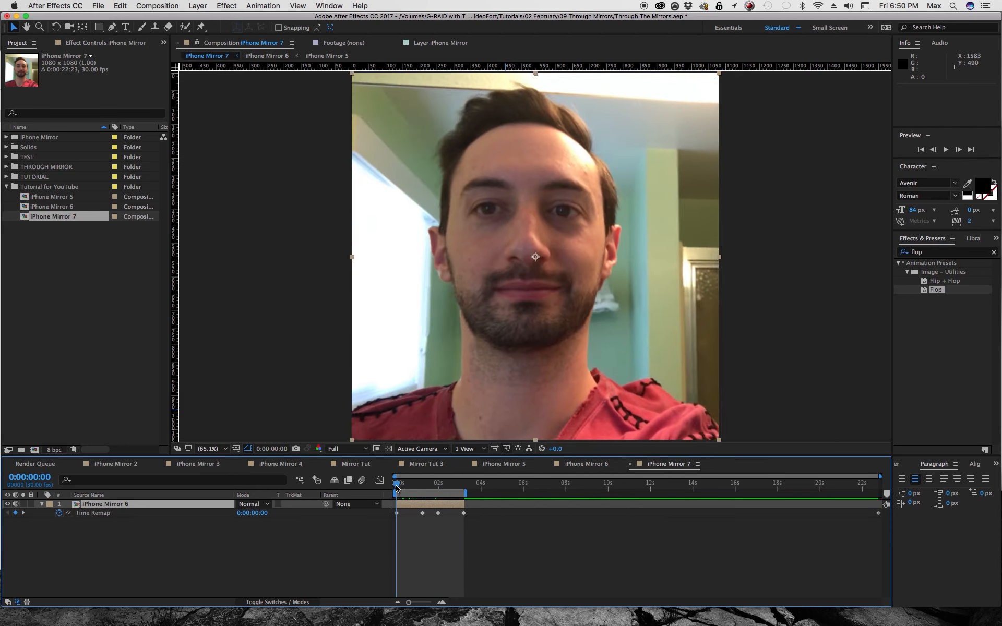
pyautogui.click(945, 149)
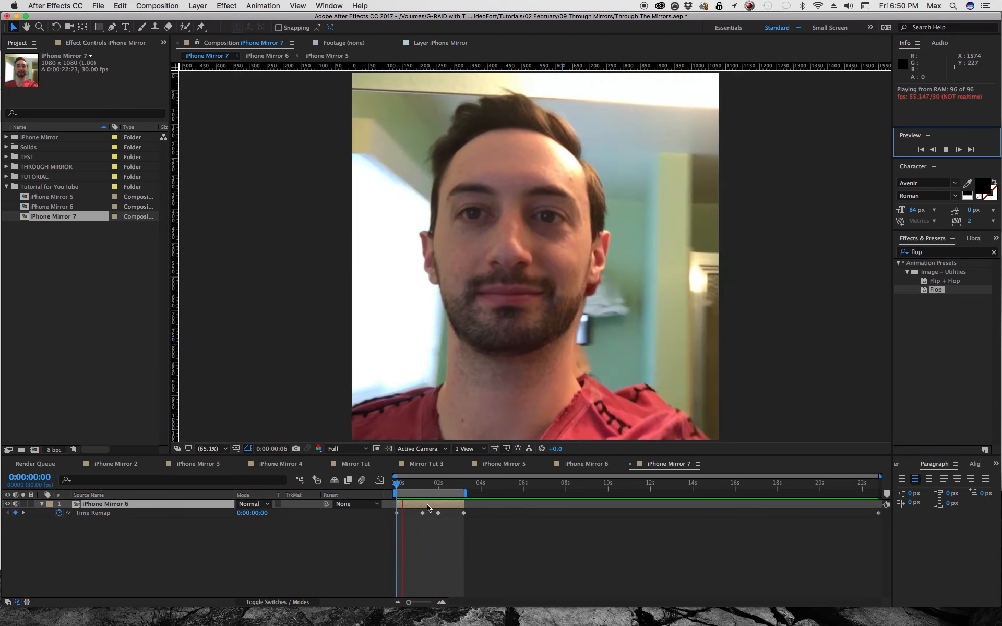
pyautogui.click(441, 486)
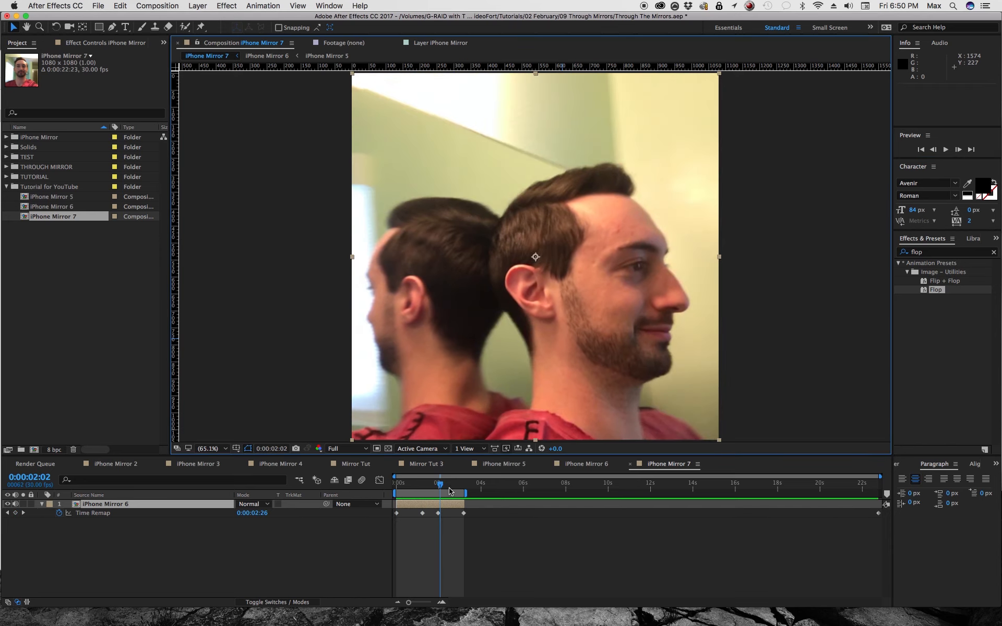
pyautogui.moveTo(439, 484); pyautogui.dragTo(443, 484)
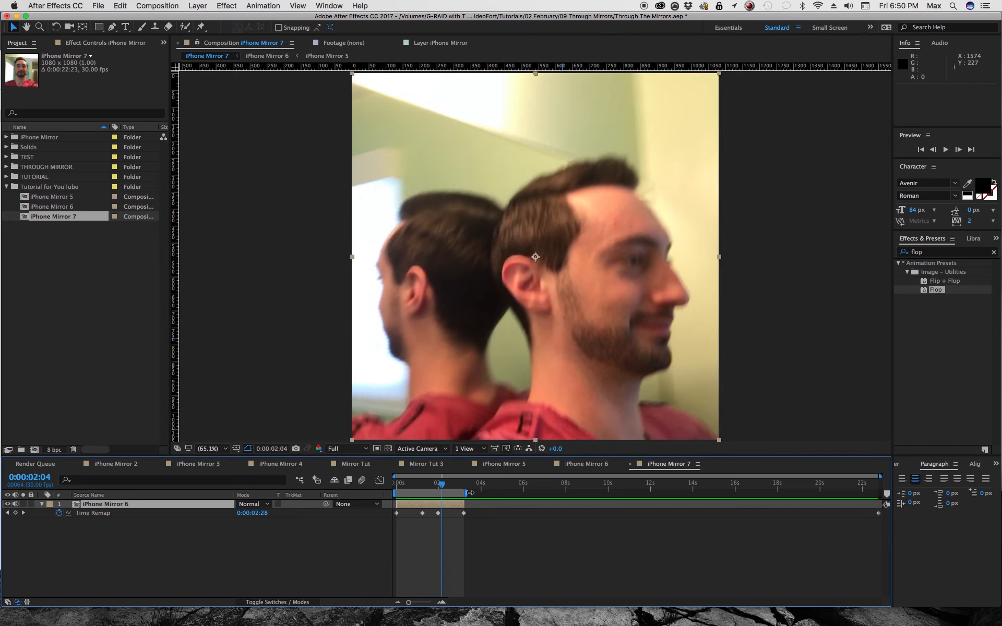
# Extend the work area to about 14 seconds and select the iPhone Mirror 6 layer.
pyautogui.moveTo(687, 493); pyautogui.dragTo(696, 493)
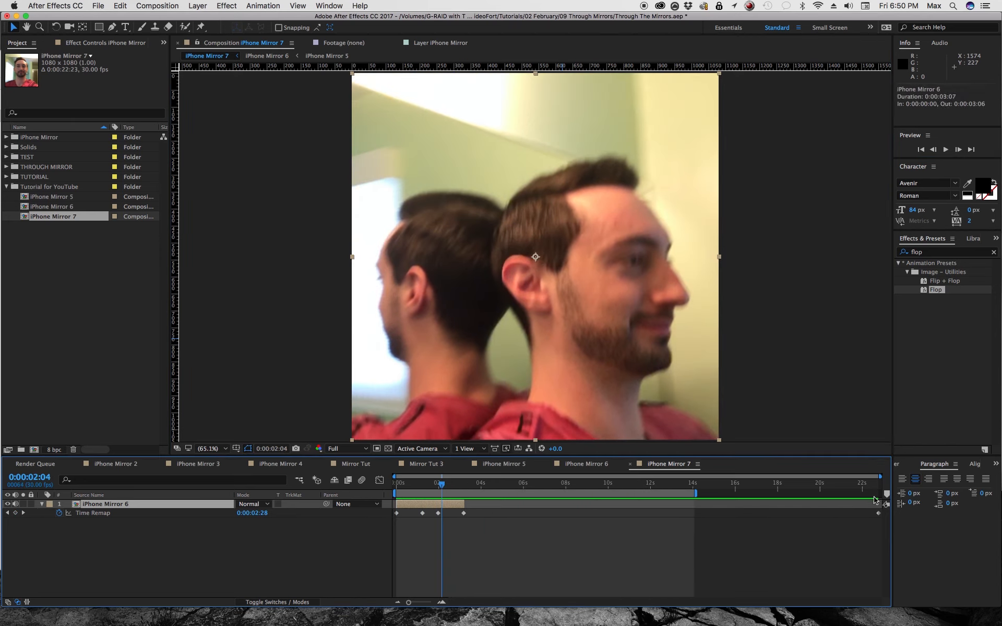
pyautogui.click(450, 547)
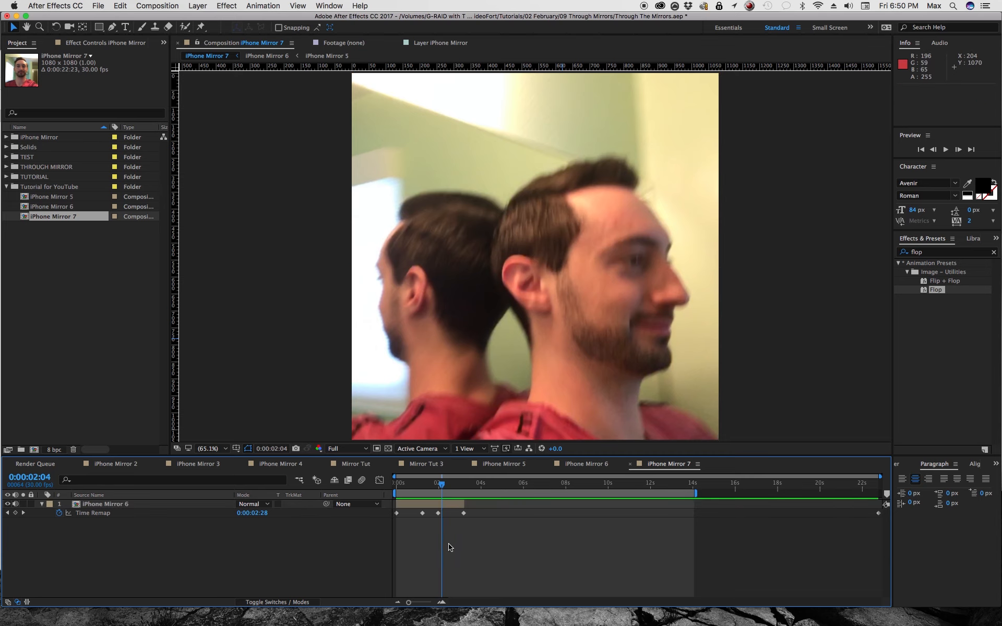
pyautogui.click(445, 507)
# Duplicate the iPhone Mirror 6 layer and shift the copy to start around 3 seconds.
pyautogui.rightClick(444, 505)
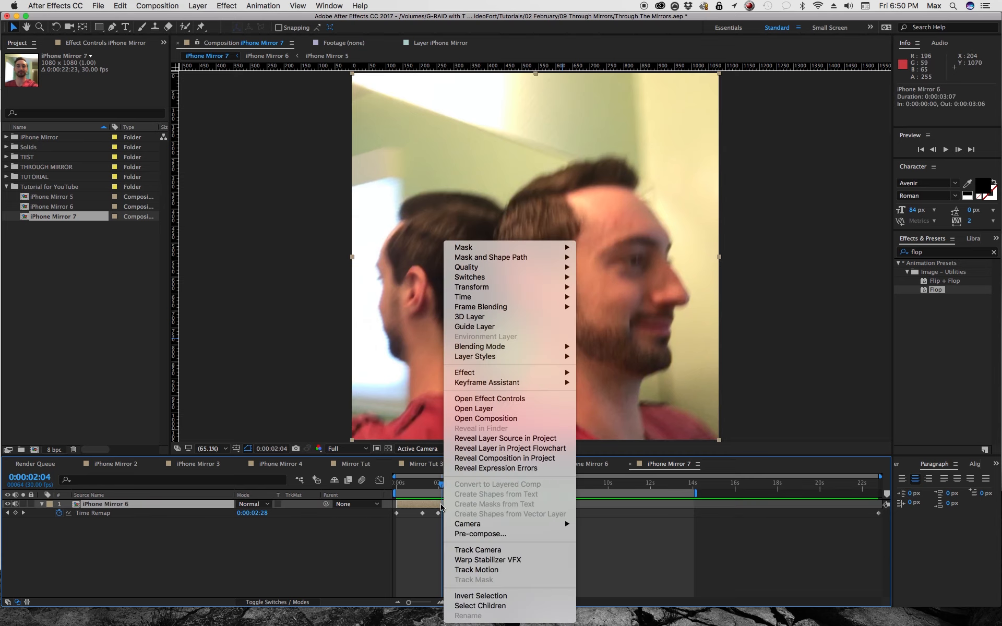
pyautogui.click(434, 505)
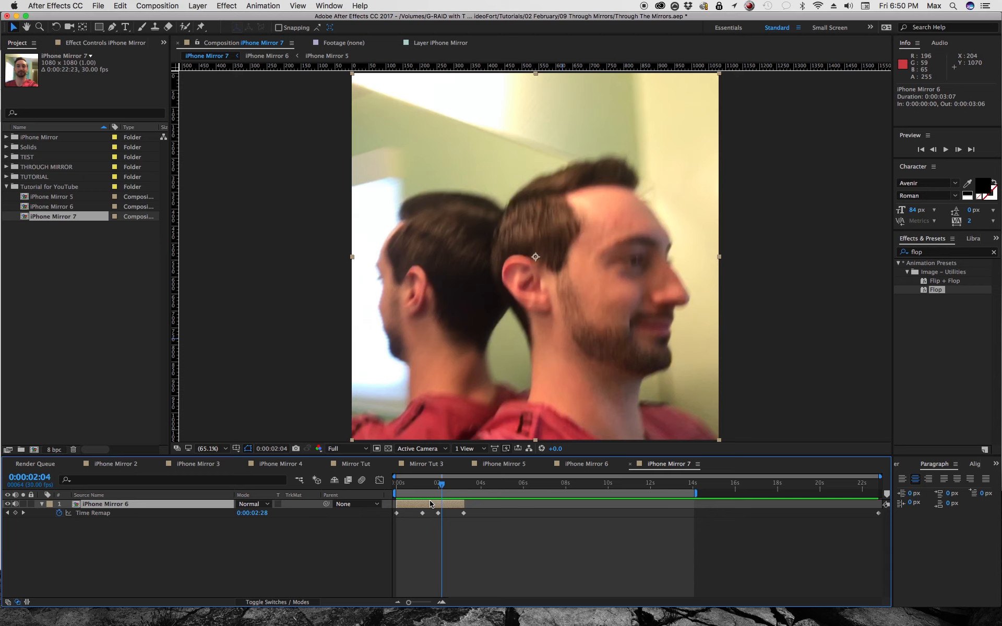
pyautogui.hotkey('ctrl', 'd')
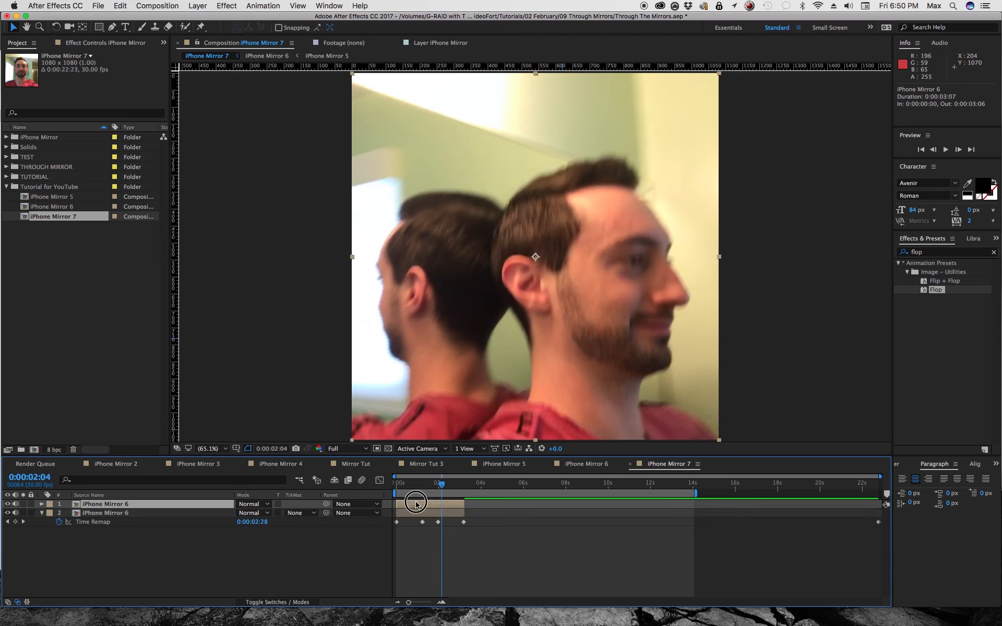
pyautogui.moveTo(416, 504); pyautogui.dragTo(479, 505)
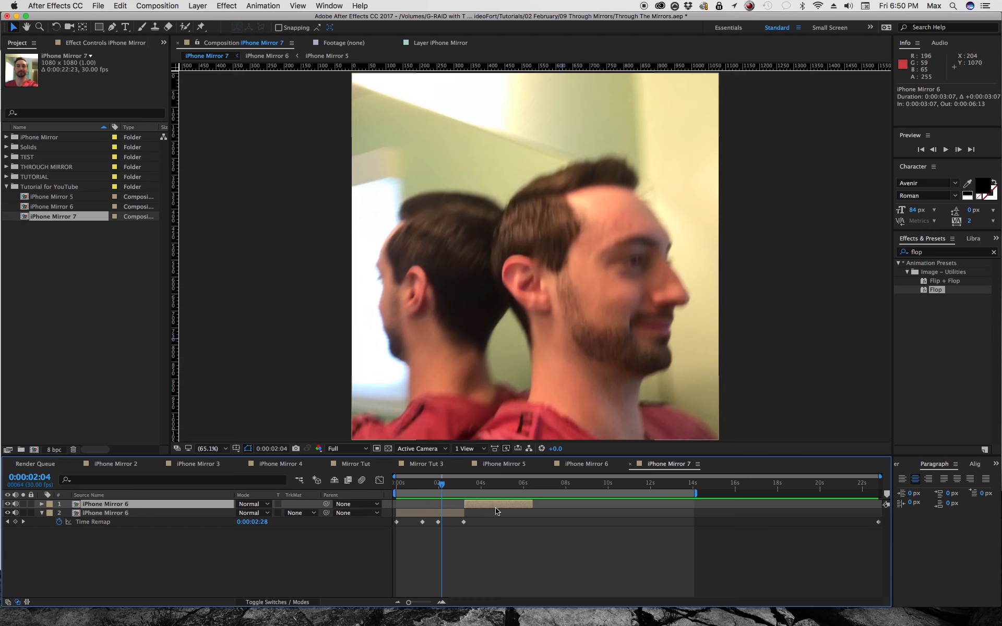
# Time-reverse the copied layer and scrub through to check it, parking at 3:05.
pyautogui.rightClick(493, 508)
pyautogui.moveTo(548, 297)
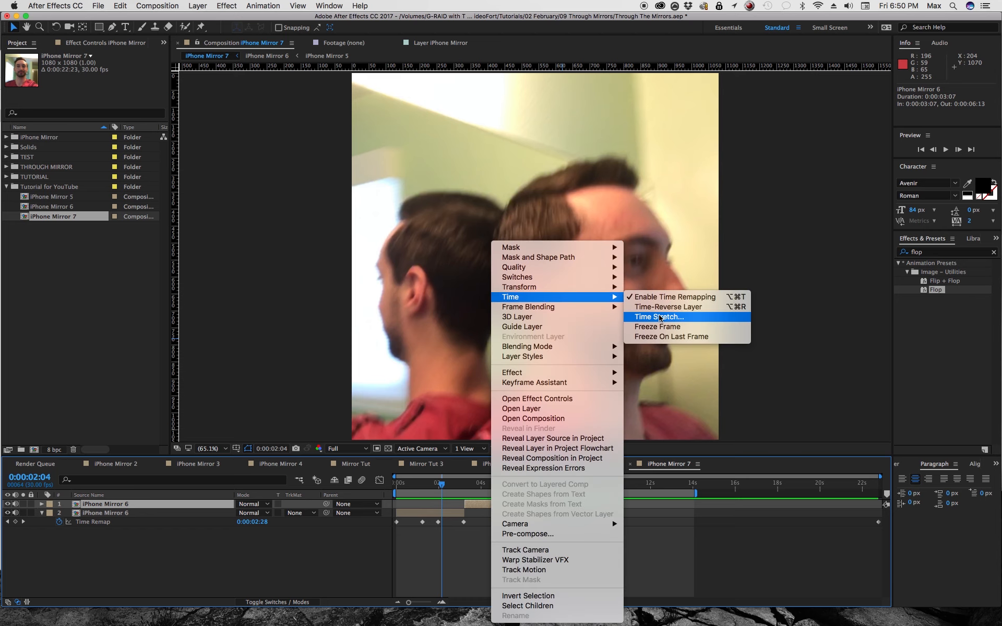
pyautogui.click(688, 309)
pyautogui.moveTo(439, 483); pyautogui.dragTo(521, 484)
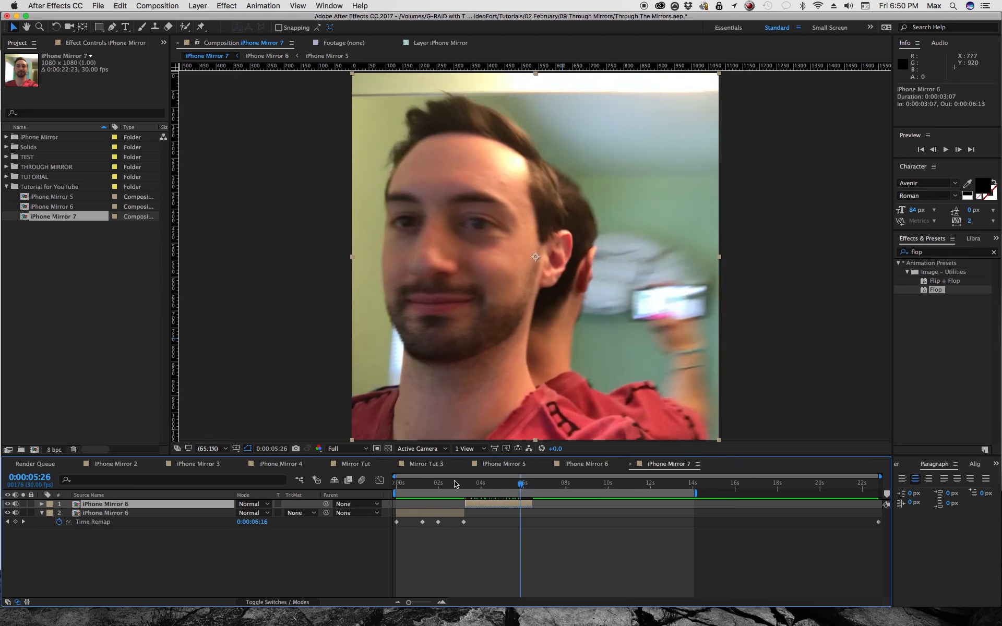
pyautogui.moveTo(455, 484); pyautogui.dragTo(463, 485)
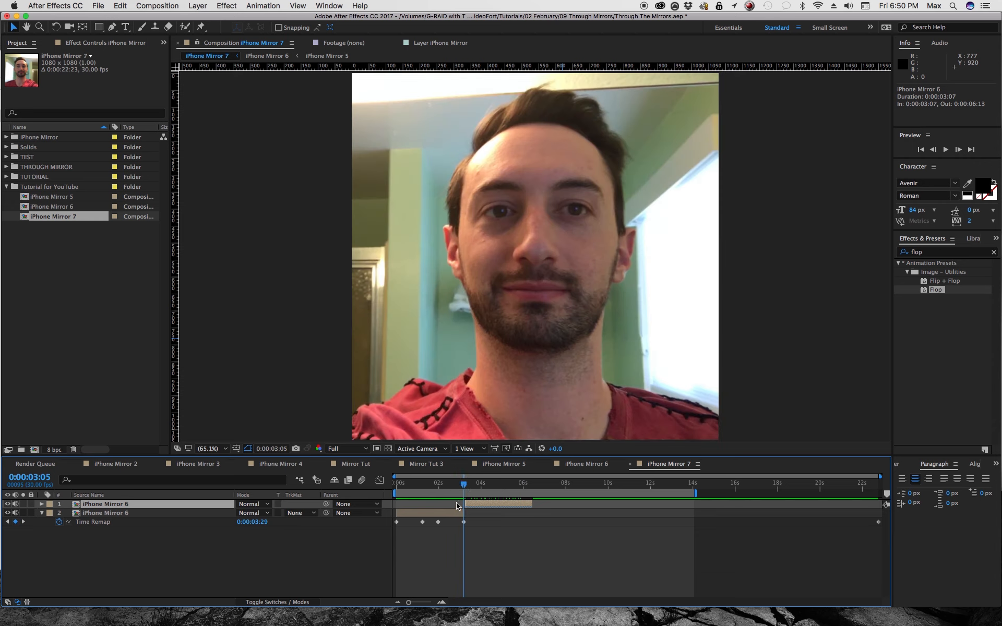
# At frame zoom, align the reversed copy's start exactly with the original layer's end at 3:07.
pyautogui.press('=')
pyautogui.press('=')
pyautogui.press('=')
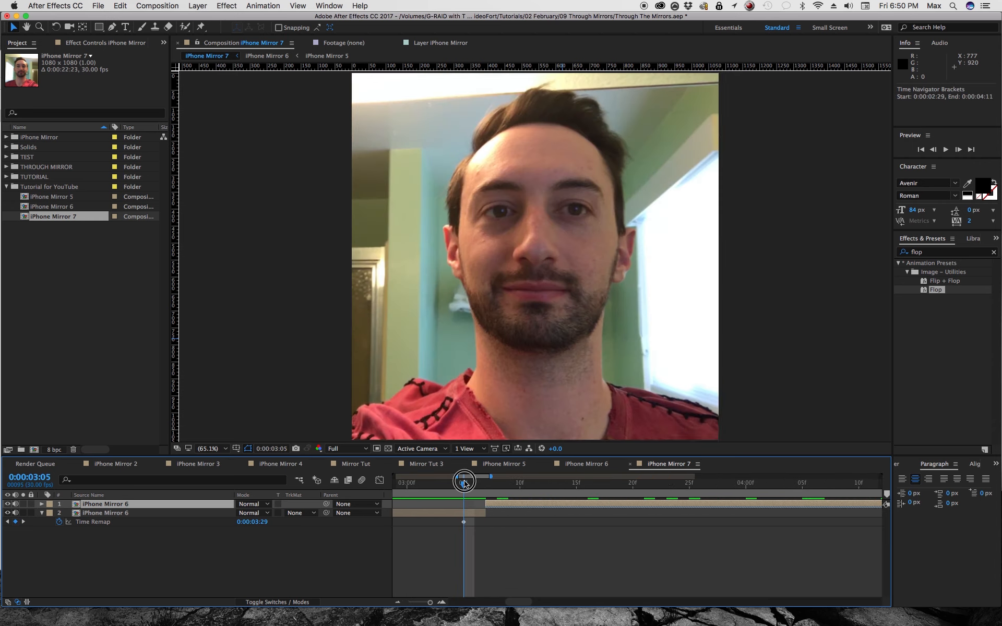
pyautogui.moveTo(464, 483); pyautogui.dragTo(463, 485)
pyautogui.click(484, 514)
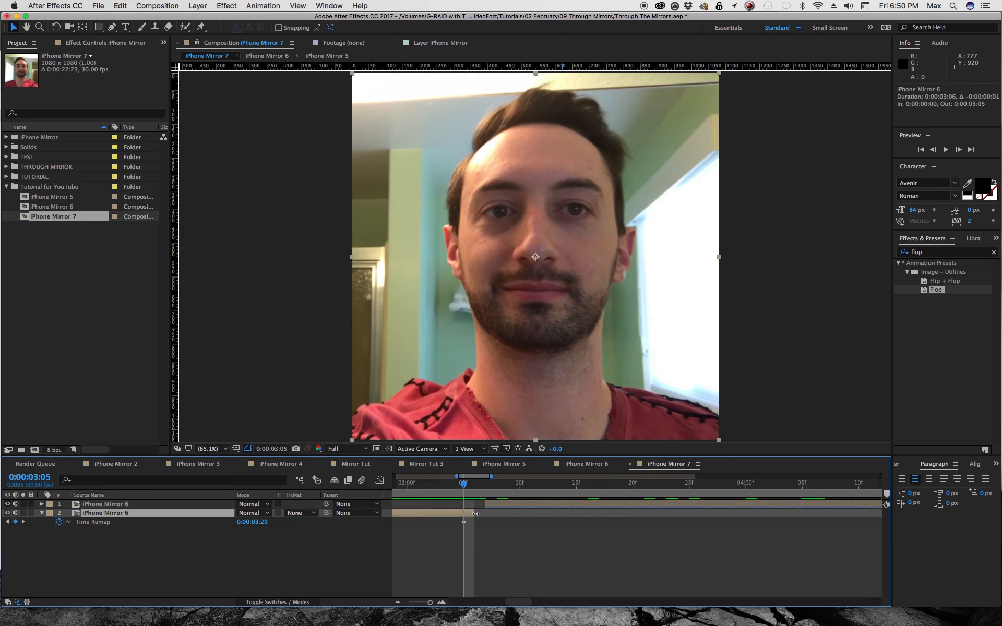
pyautogui.moveTo(470, 484); pyautogui.dragTo(465, 484)
pyautogui.click(486, 483)
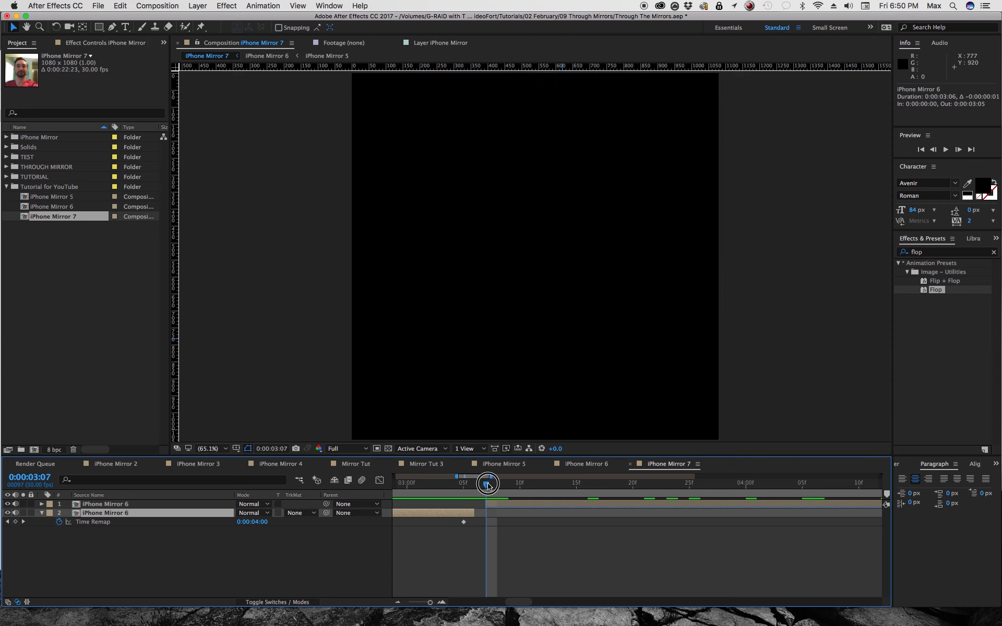
pyautogui.click(496, 484)
pyautogui.click(488, 503)
pyautogui.moveTo(509, 505); pyautogui.dragTo(462, 490)
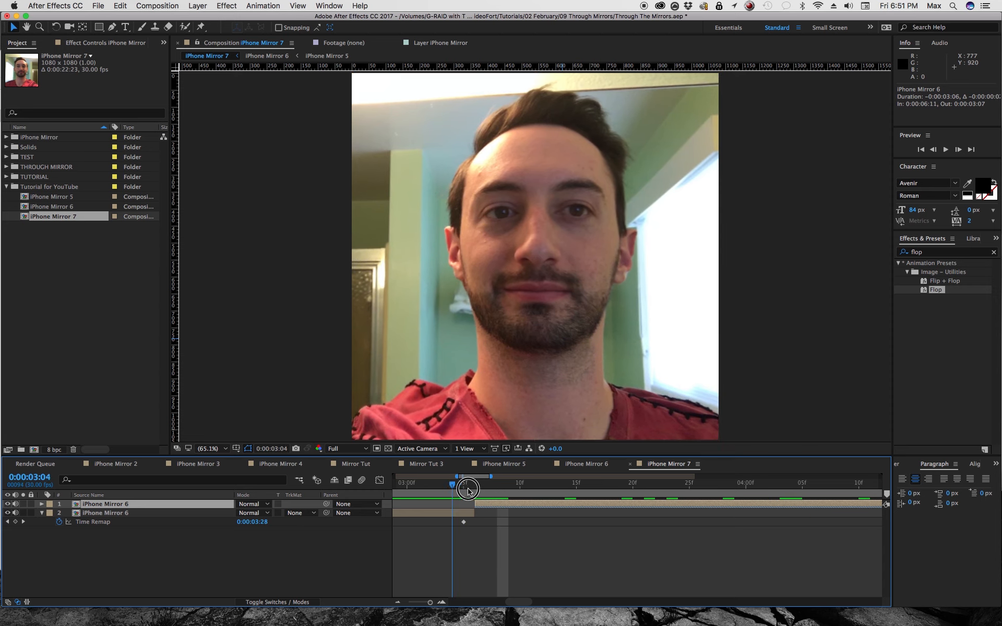
# Shorten the work area so it ends with the reversed copy at about 6.5 seconds.
pyautogui.press('-')
pyautogui.press('-')
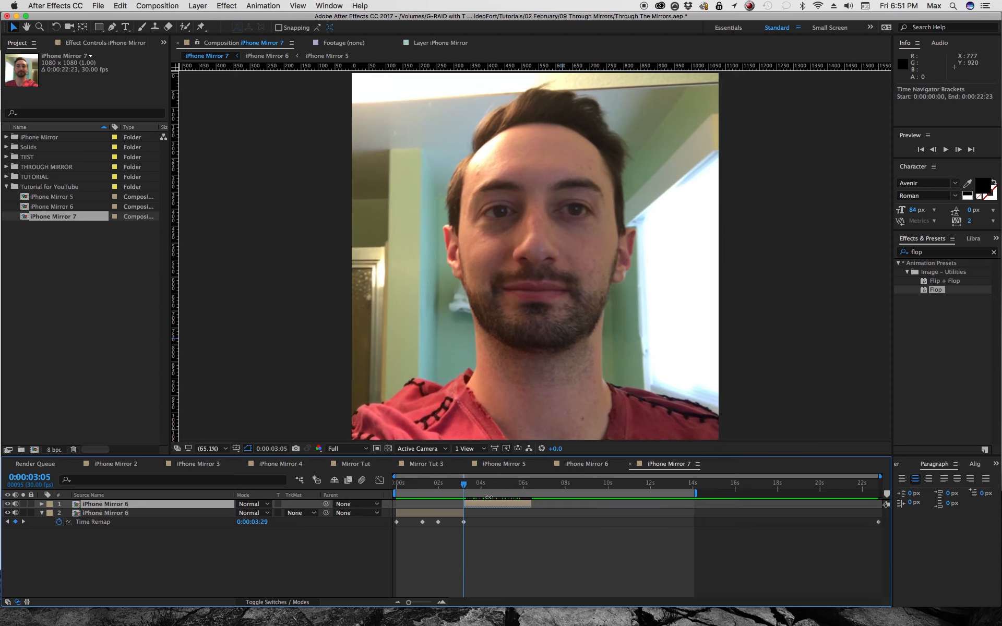
pyautogui.moveTo(698, 493); pyautogui.dragTo(537, 495)
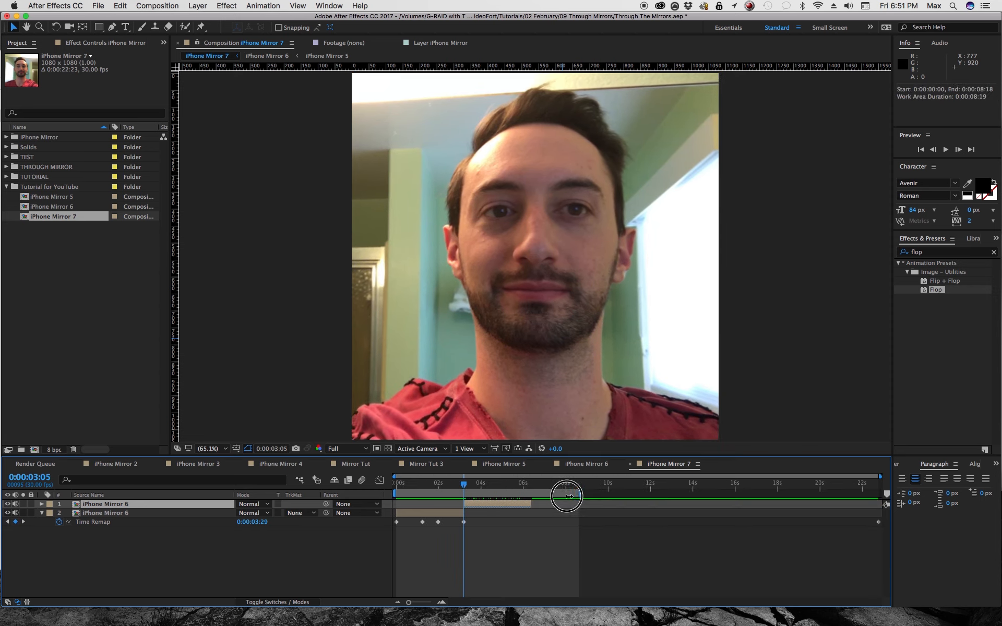
# RAM-preview the boomerang loop playing forward then backward.
pyautogui.click(946, 149)
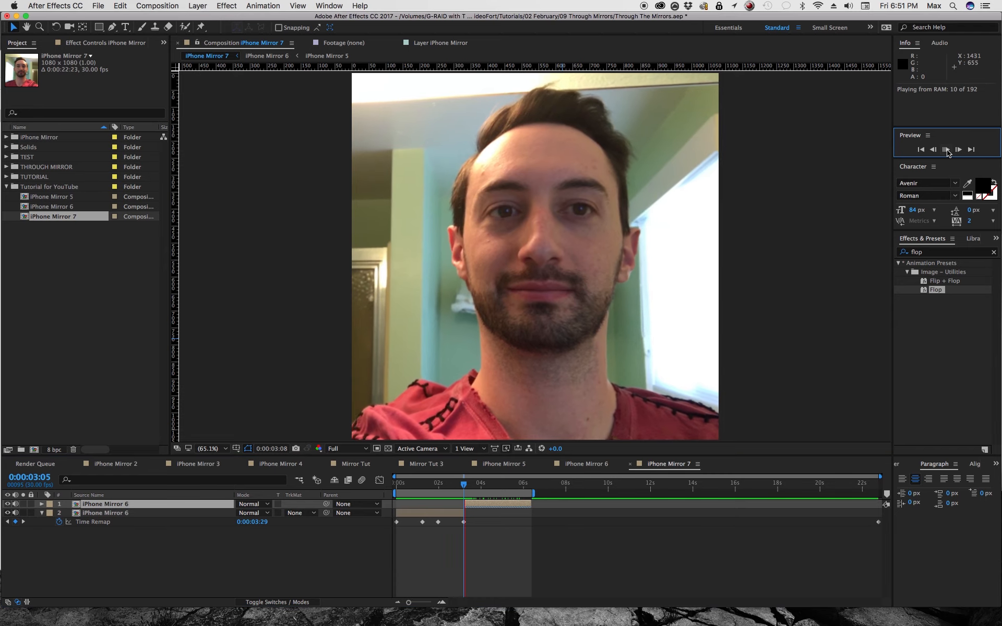